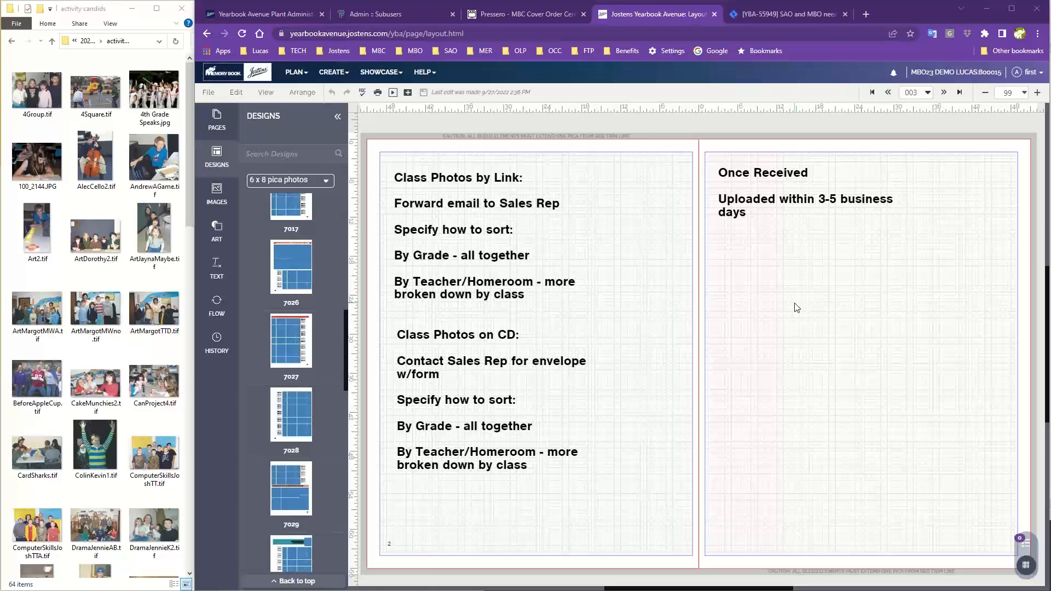
Open the Image Library and dismiss the welcome notice about standard and hidden image folders
click(327, 77)
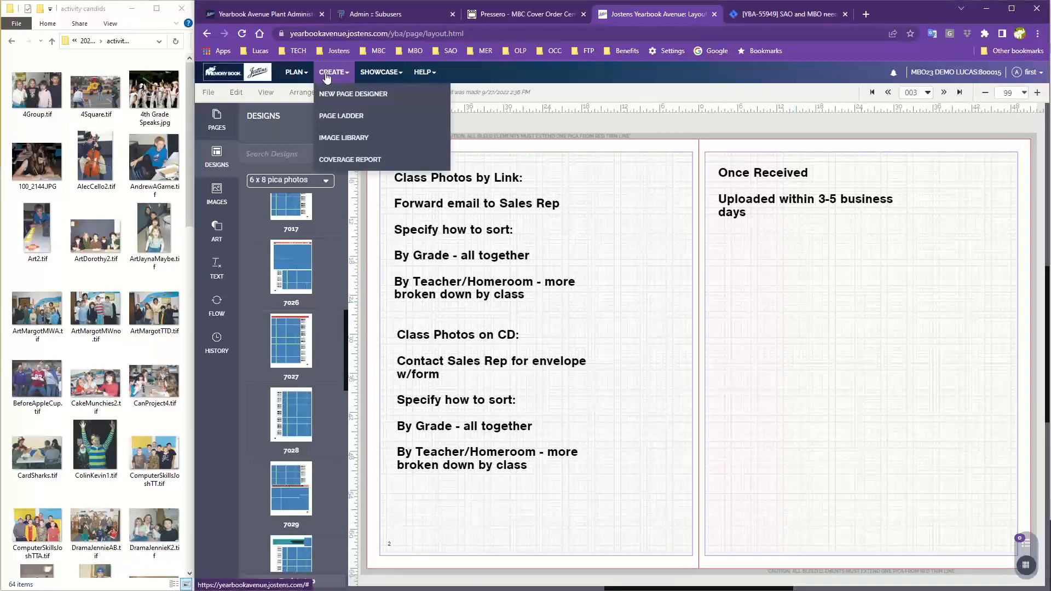
click(335, 140)
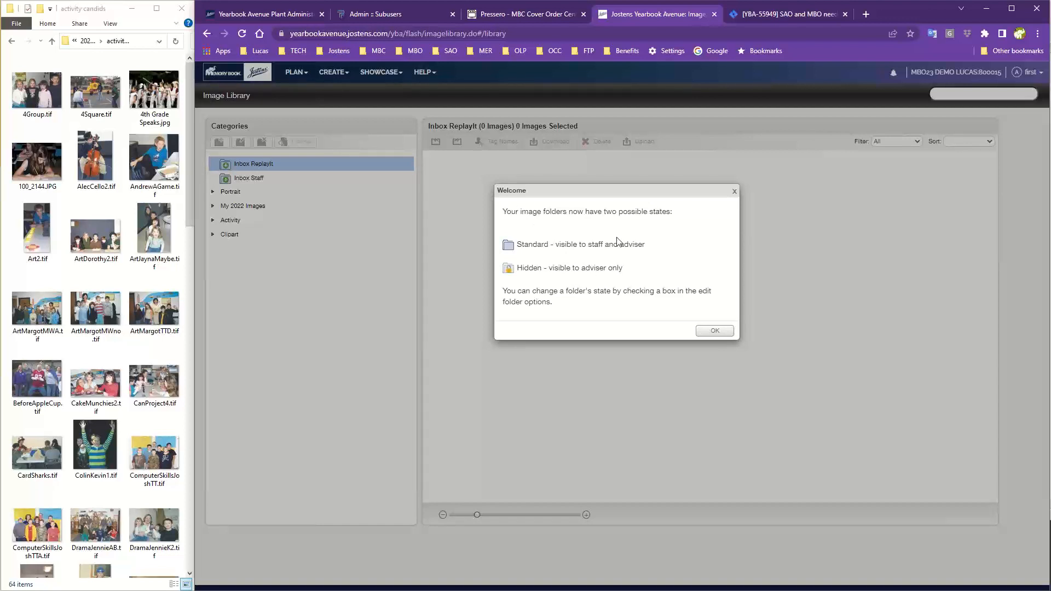
click(715, 332)
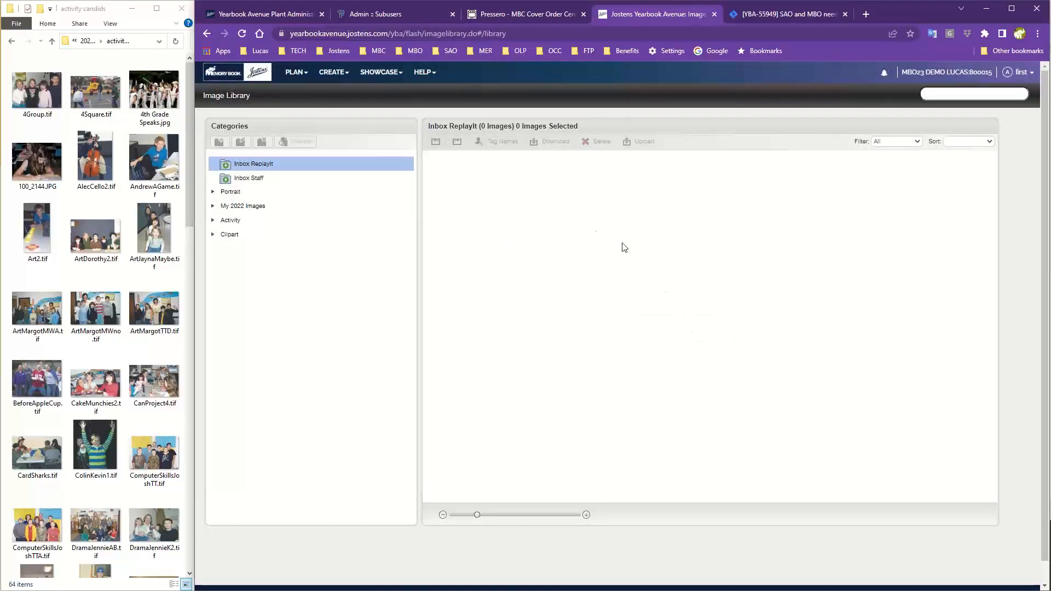
Expand the Portrait category and view the photos in its first two class folders, ending on the first
click(213, 192)
drag(250, 221, 287, 277)
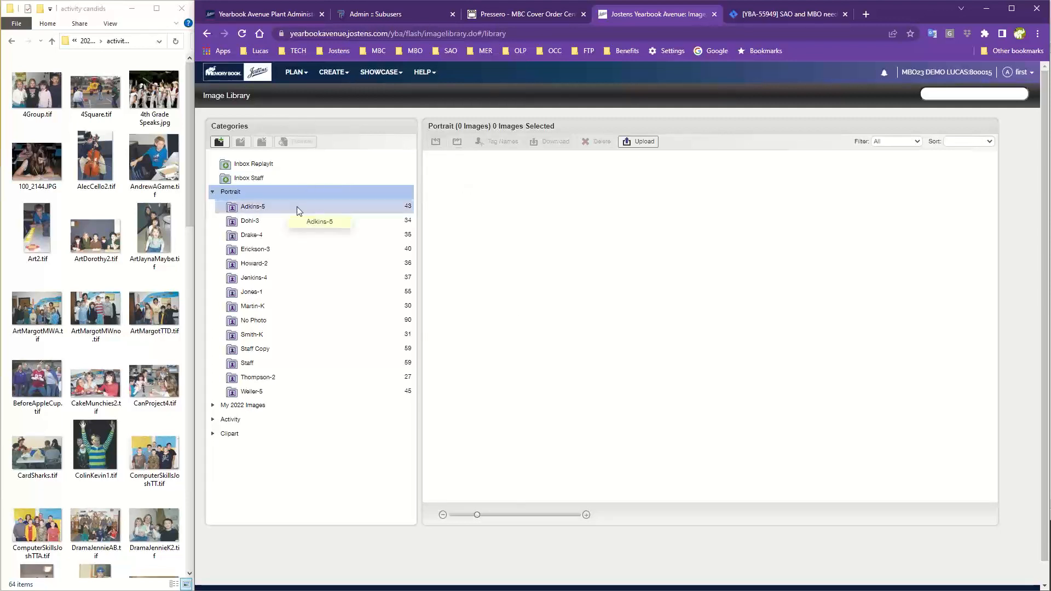
click(246, 210)
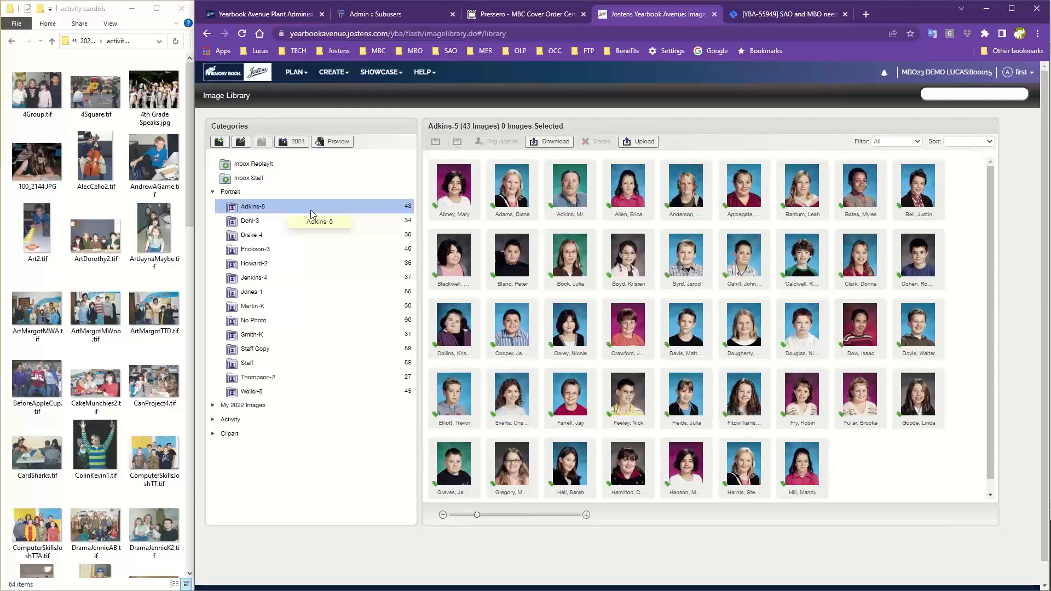
click(250, 221)
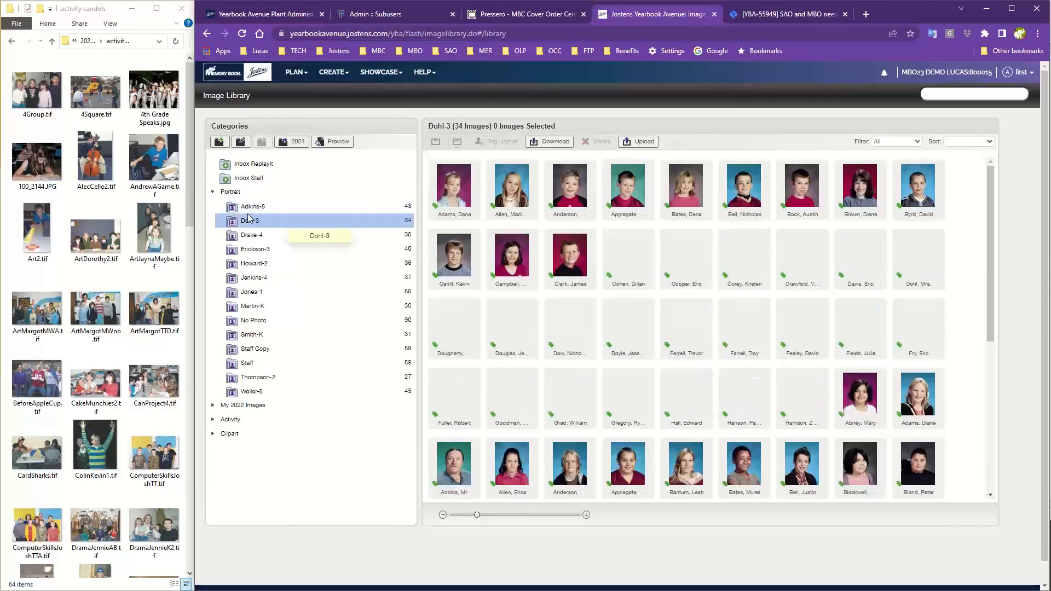
click(249, 212)
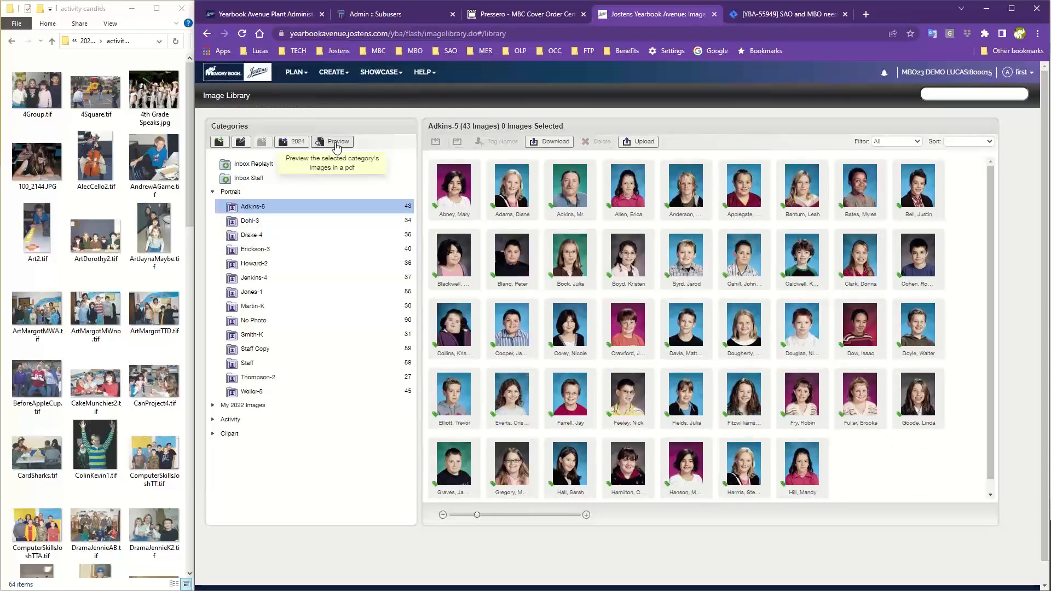
Generate a PDF preview of the first class folder's portraits, view the file in Acrobat, and return to the Image Library
click(337, 142)
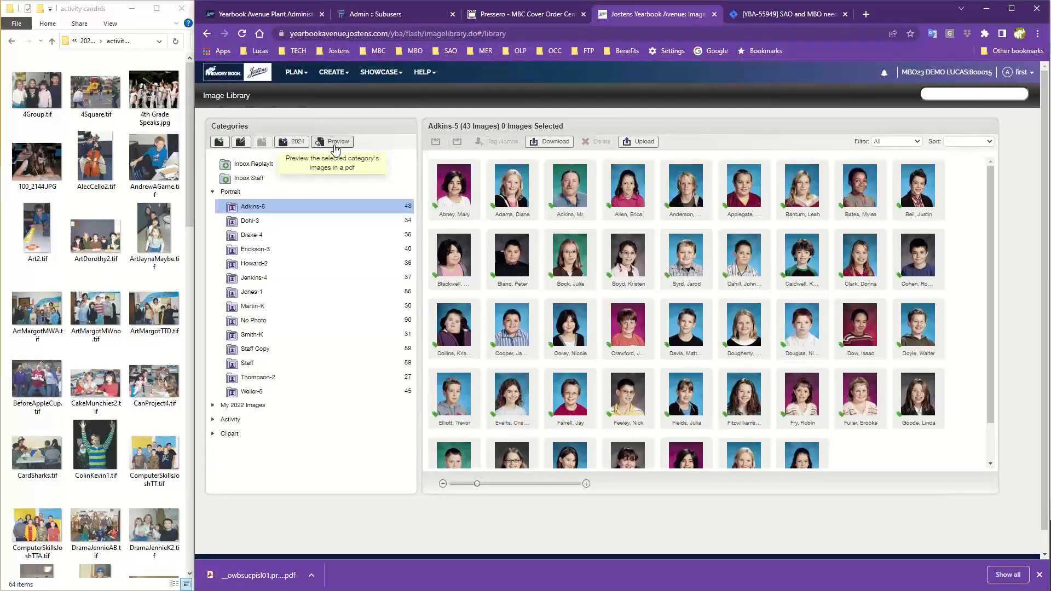
click(340, 144)
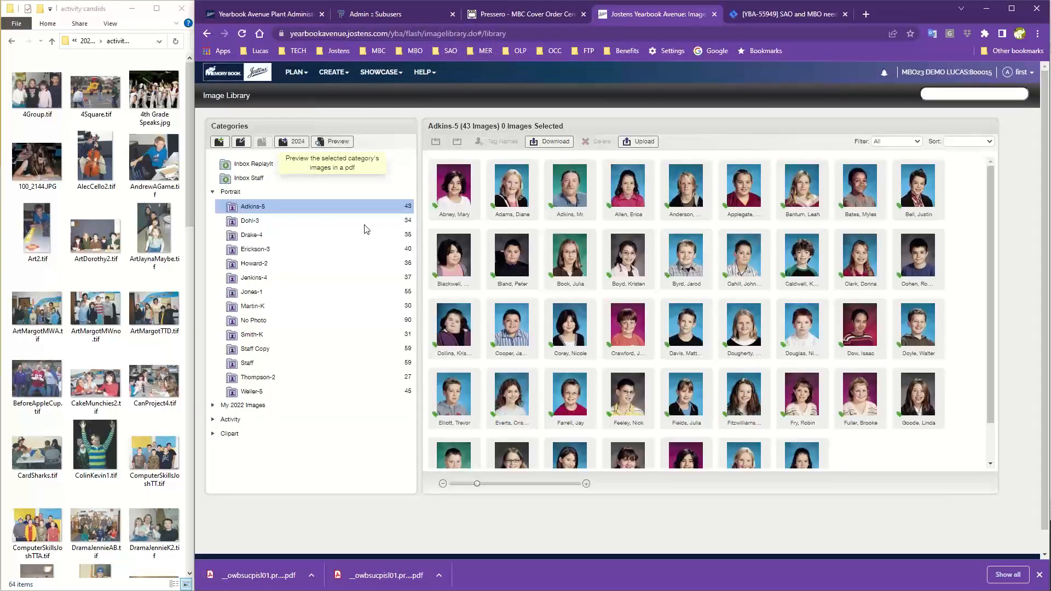
click(259, 576)
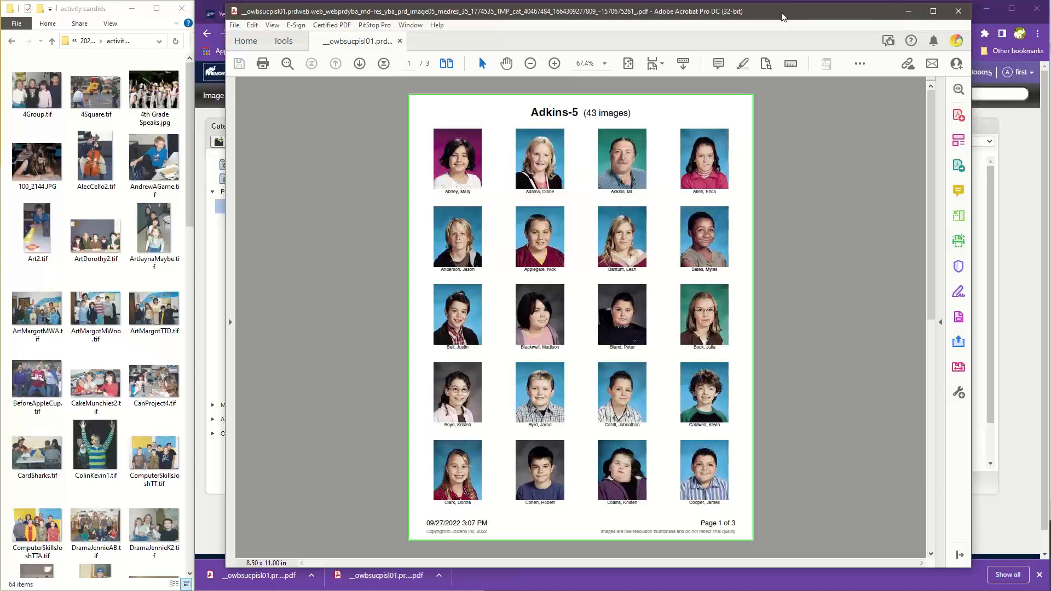
click(908, 11)
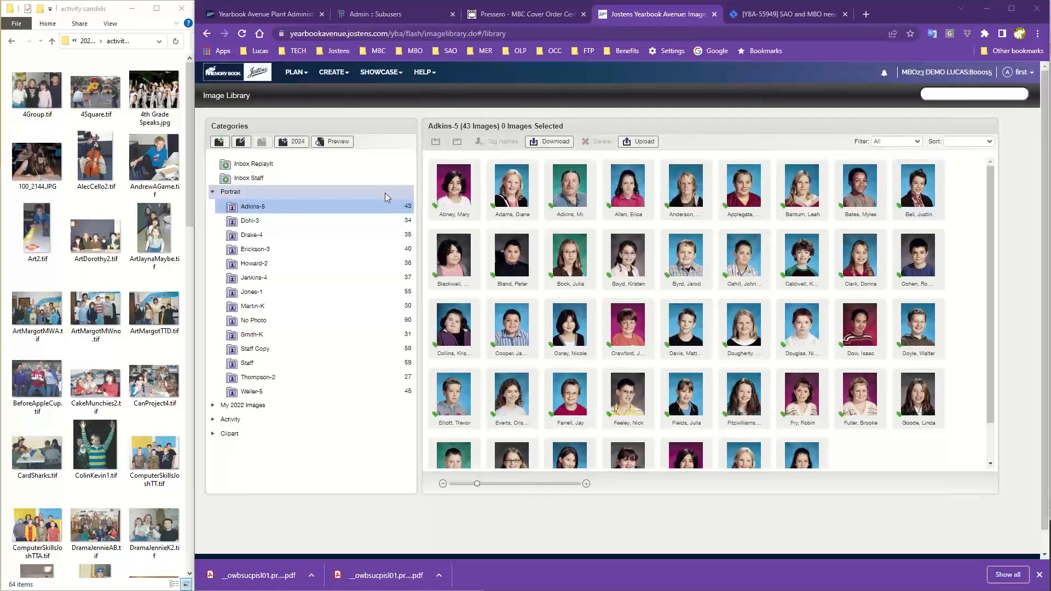
View the third class folder's portraits and open the Coverage Report
click(251, 235)
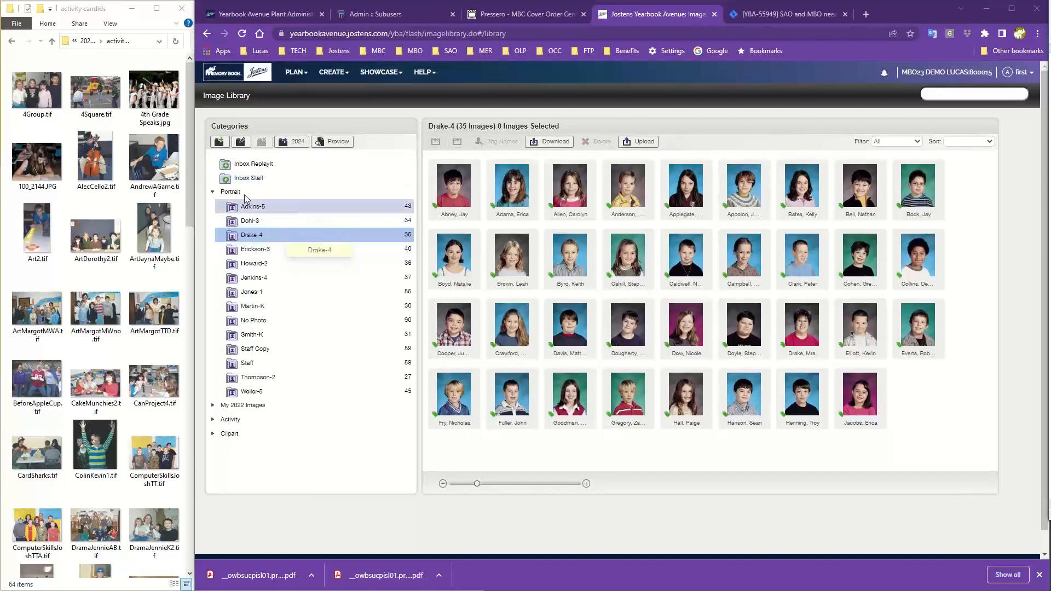
click(330, 76)
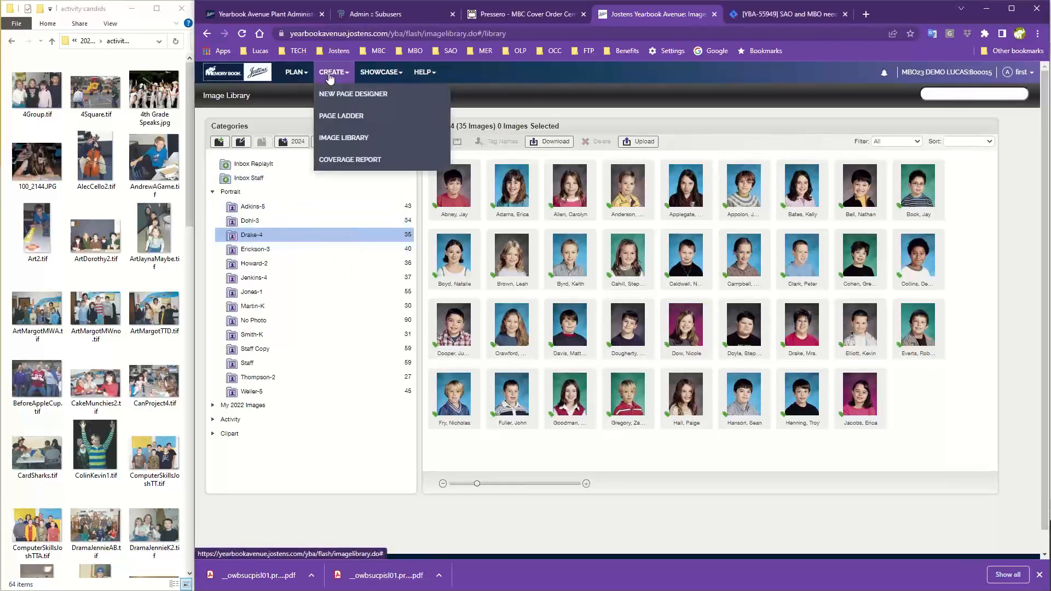
click(340, 162)
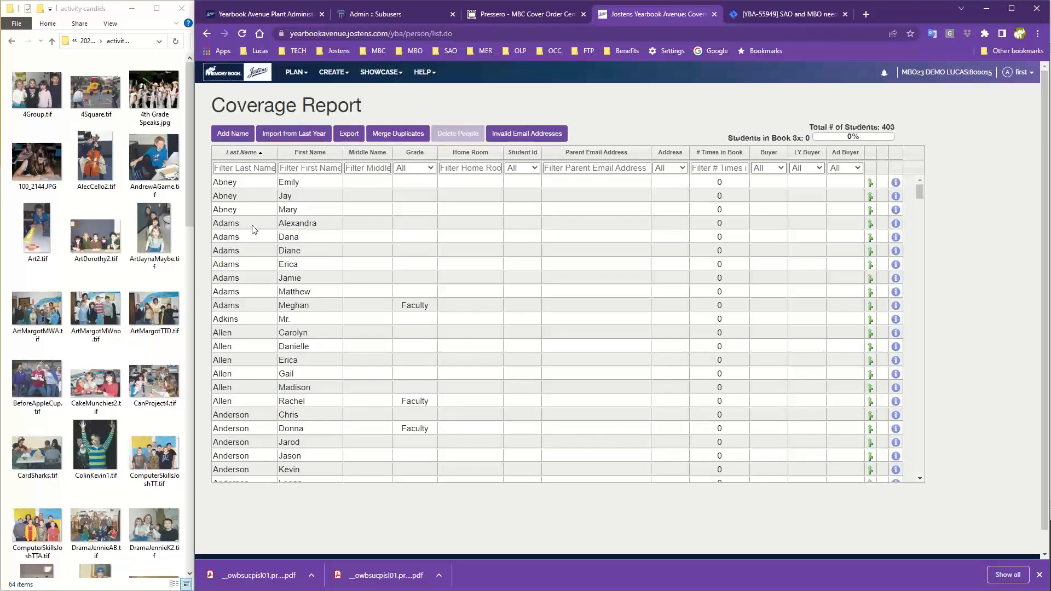
Correct the spelling of the student's first name in the fourth row of the Coverage Report
click(327, 223)
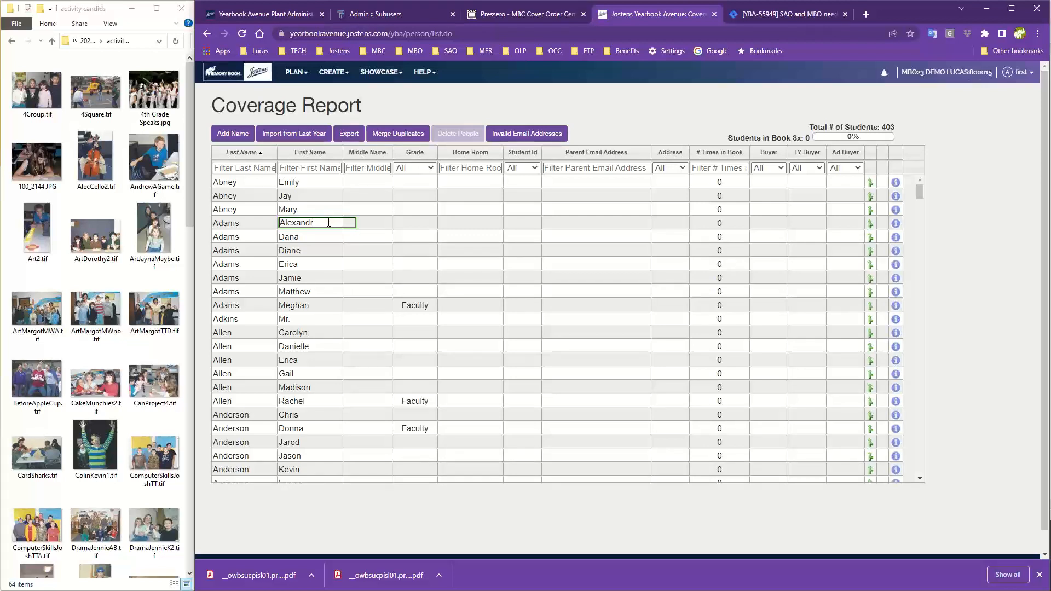
text(ia)
click(325, 238)
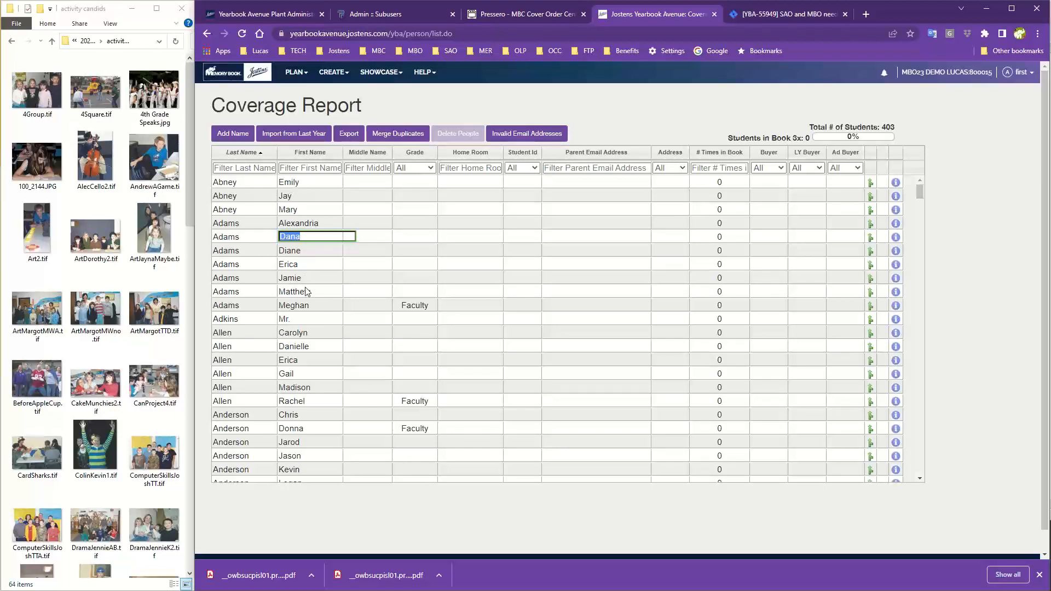
Replace the student's first name in the third row of the Coverage Report with the corrected name
click(316, 208)
click(311, 208)
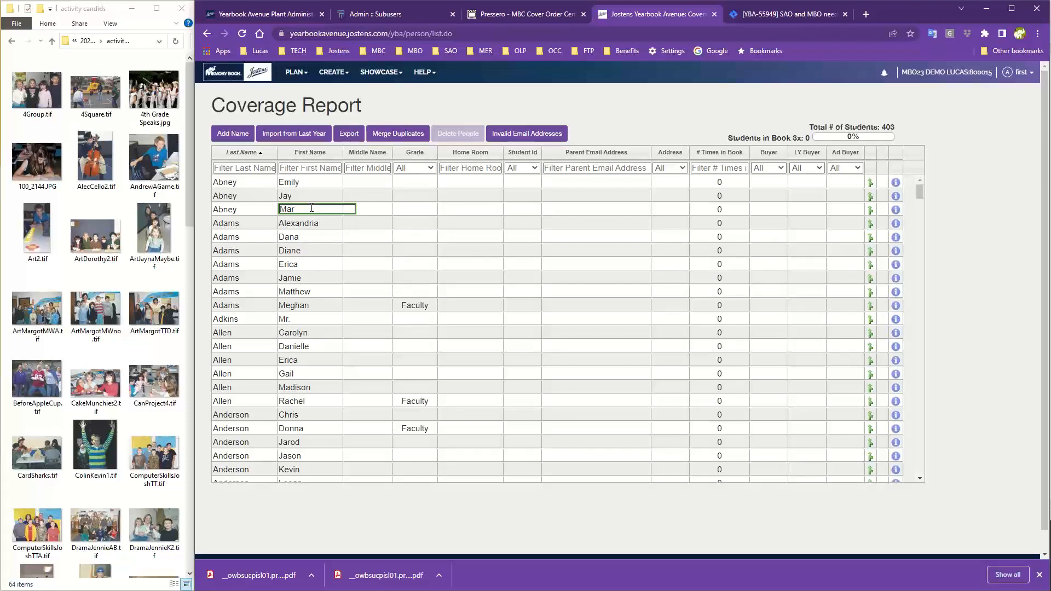
text(lee)
click(332, 225)
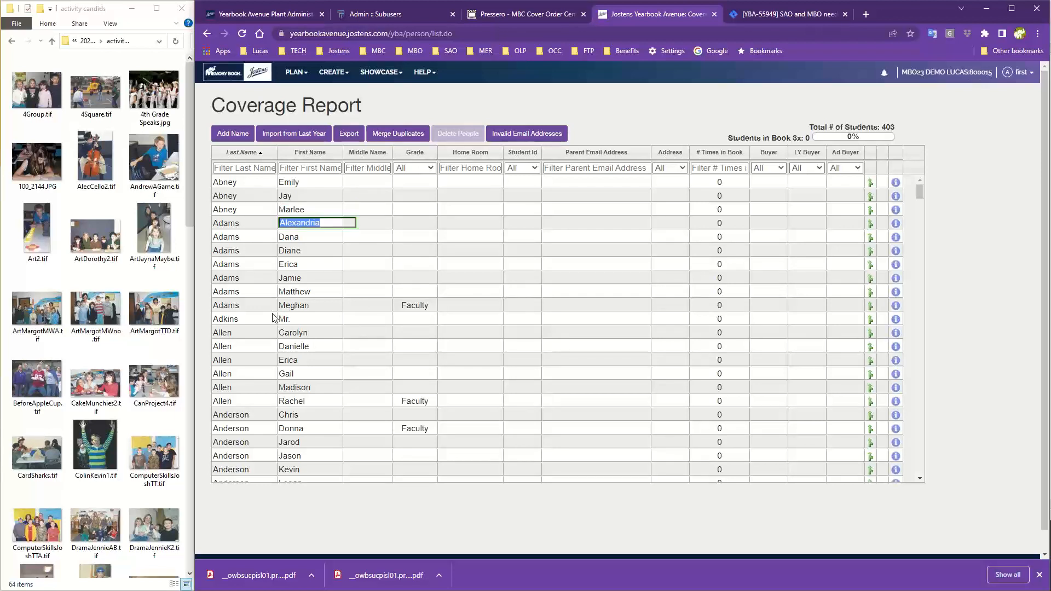
Check the fields of the form for adding a new name and close it without saving
scroll(273, 320, down, 10)
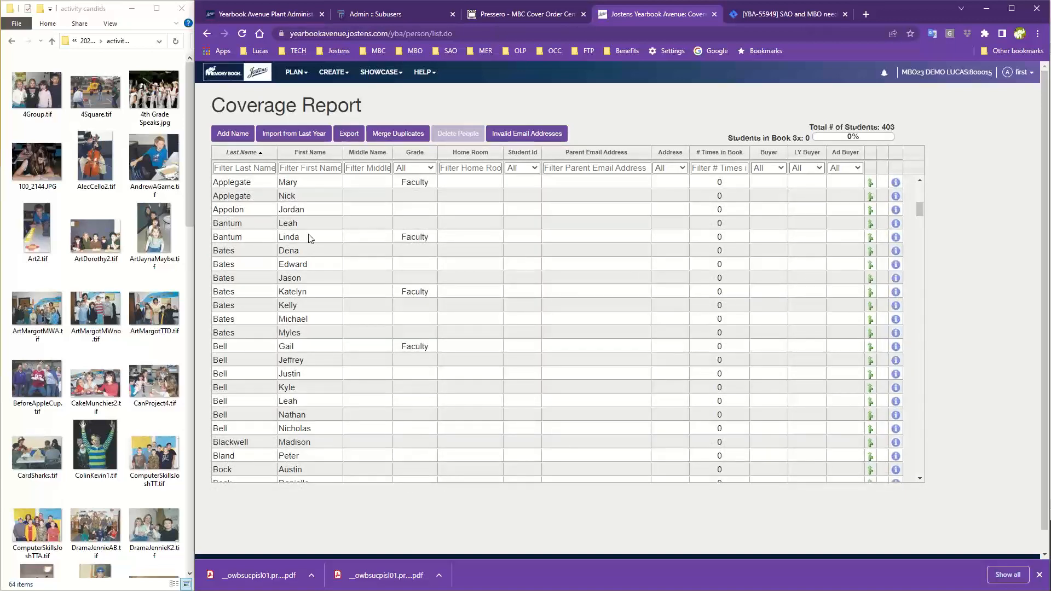
click(230, 135)
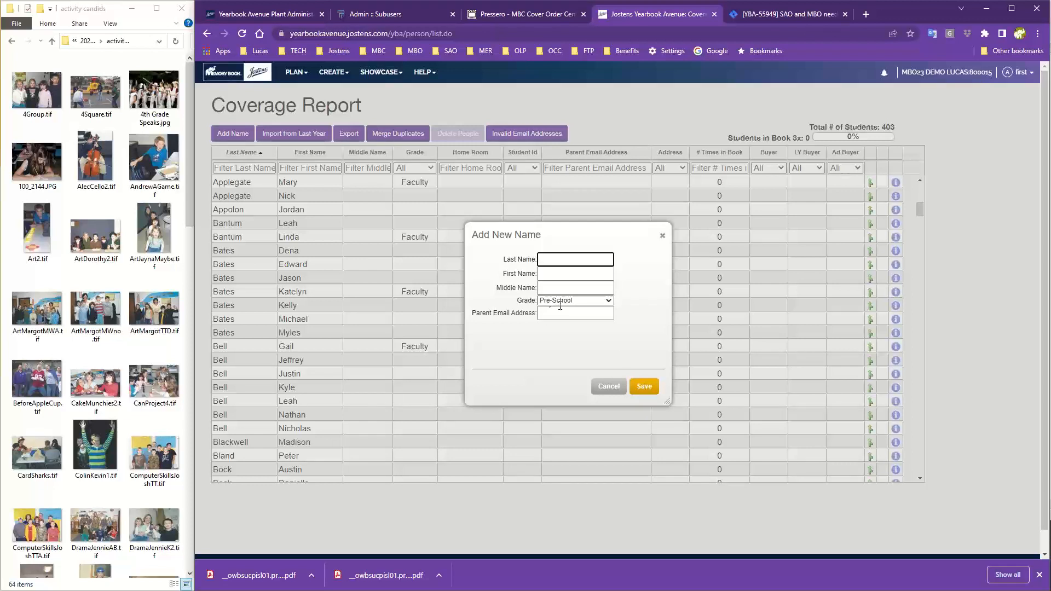
click(609, 386)
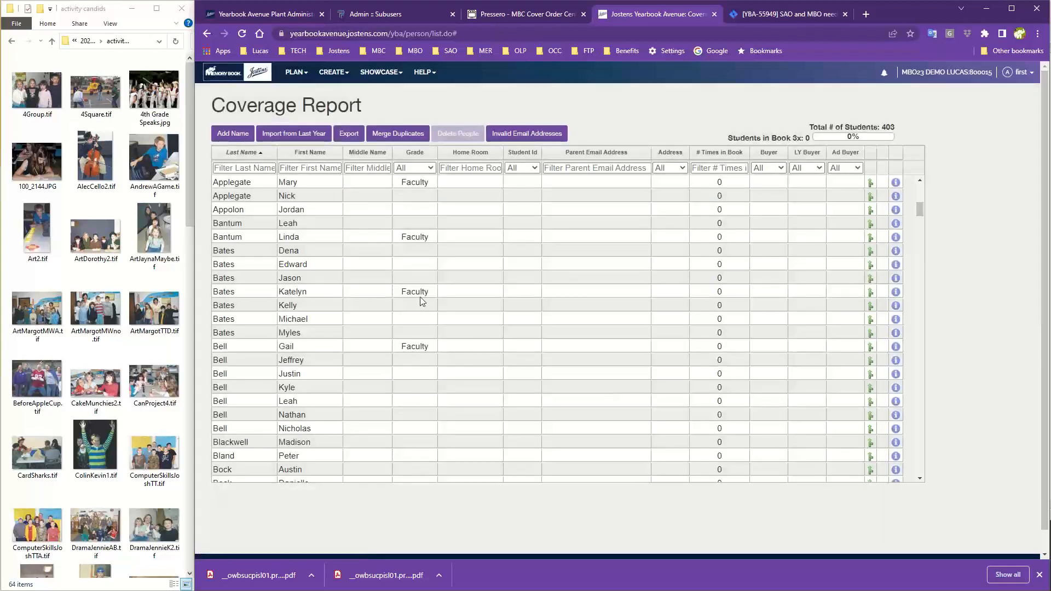
Check the information entry of the first student in the Coverage Report and close it without editing any cells
scroll(836, 244, up, 6)
scroll(832, 242, up, 1)
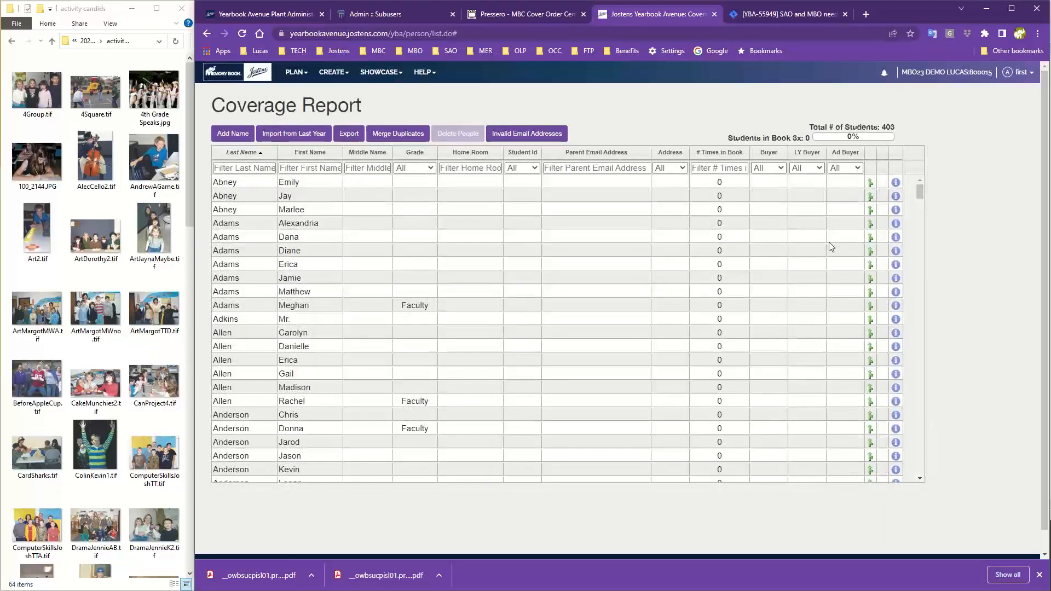
click(316, 197)
click(366, 198)
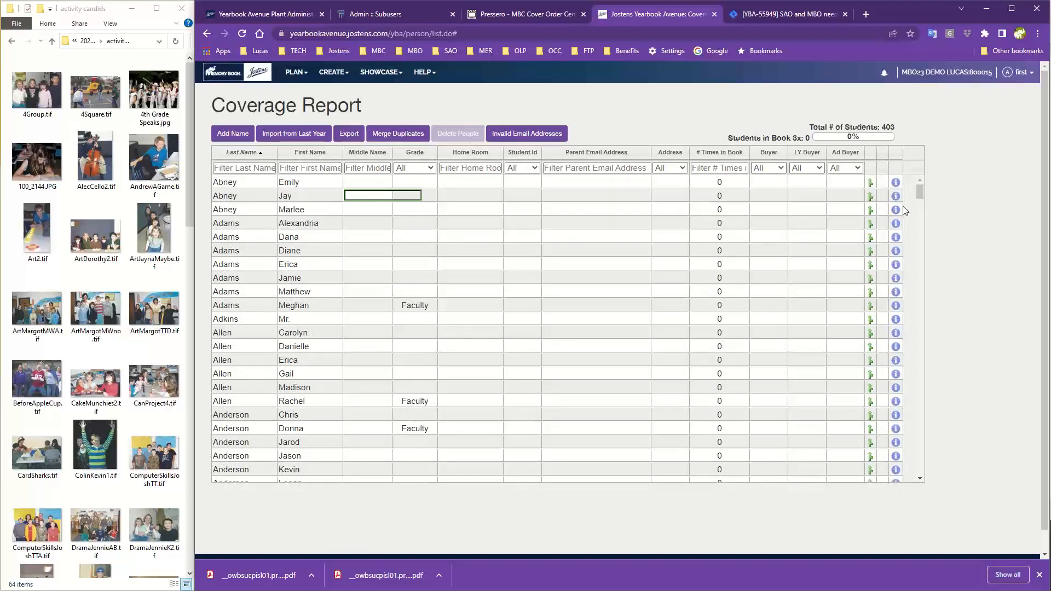
click(887, 188)
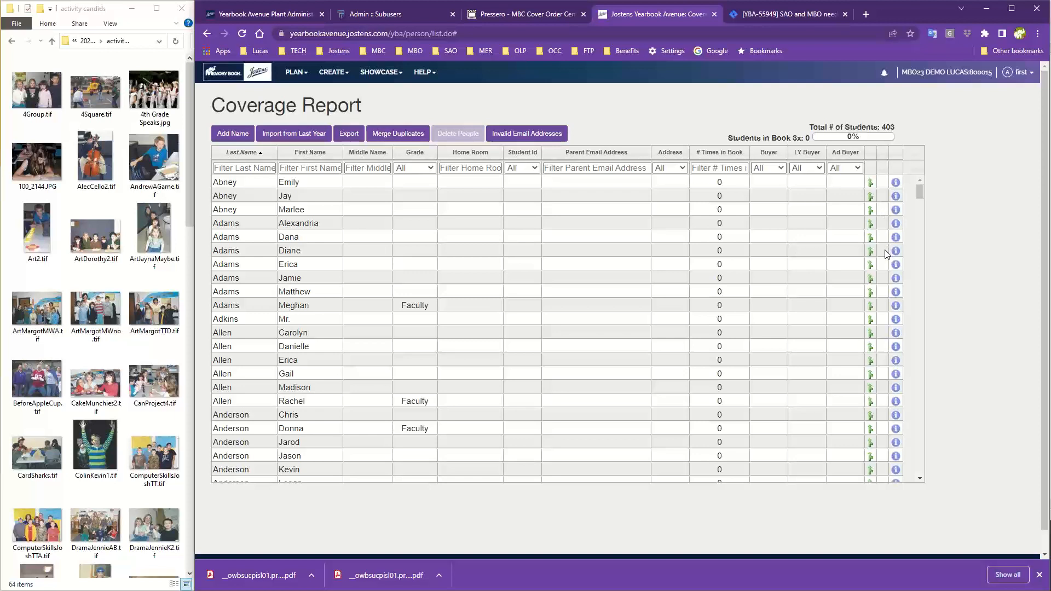
click(895, 182)
click(707, 357)
Examine the first names and last names in the Coverage Report from the start of the list through the D entries
scroll(343, 332, down, 3)
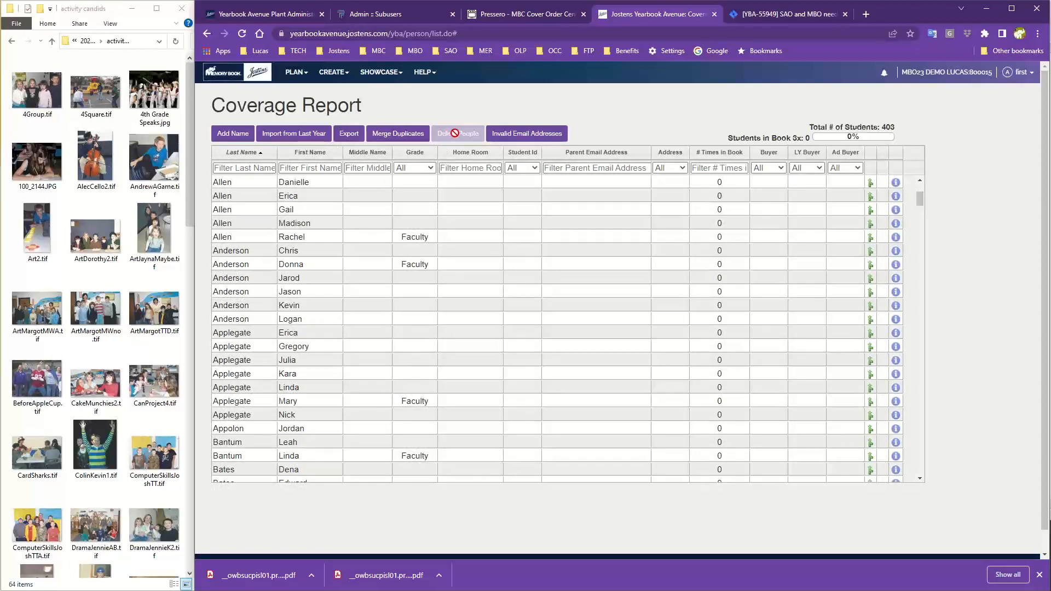
scroll(365, 258, up, 3)
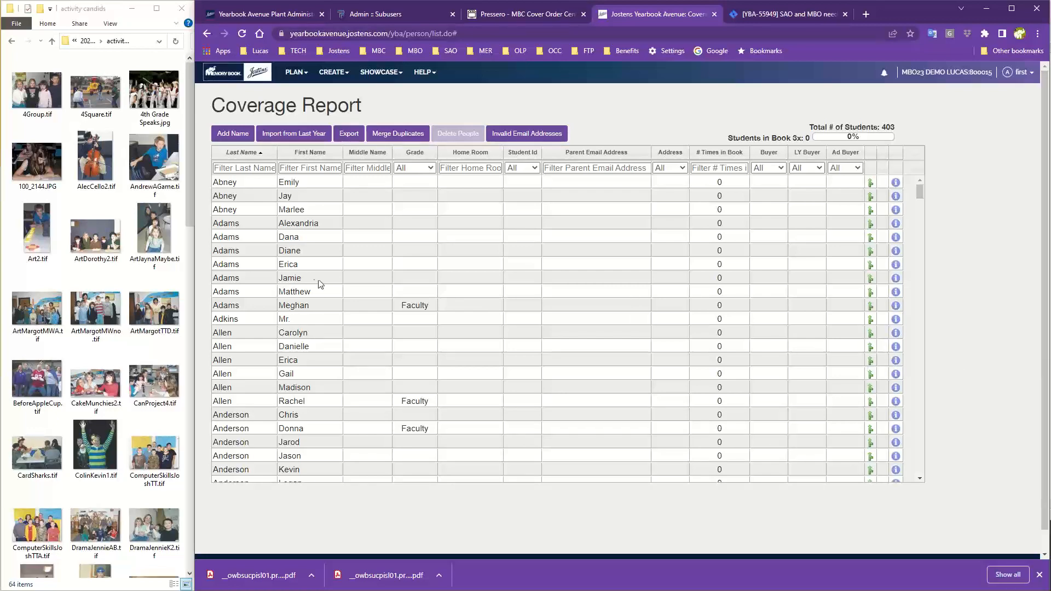
scroll(307, 281, down, 5)
scroll(306, 283, down, 6)
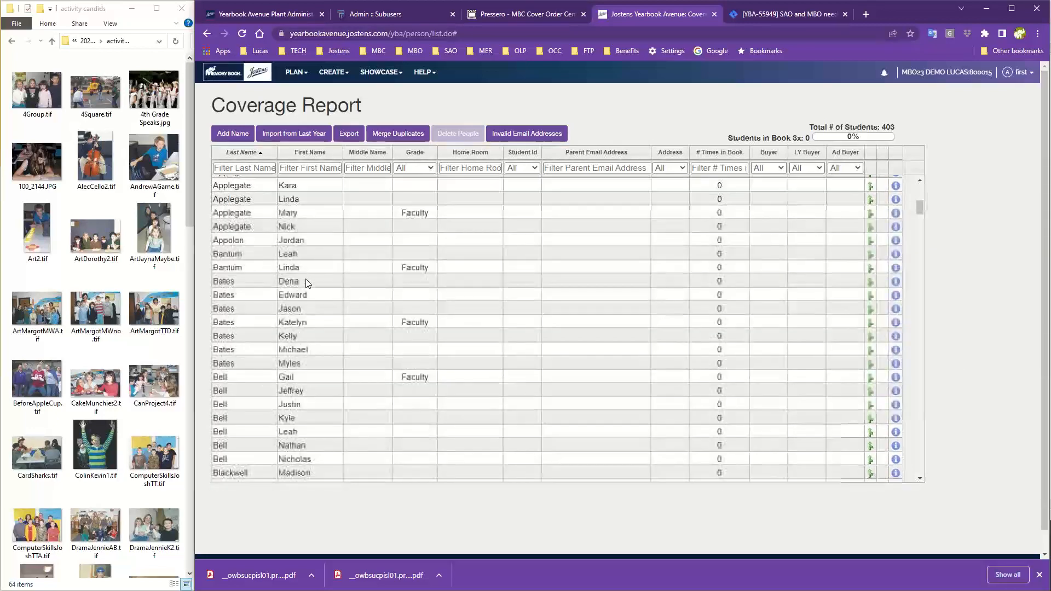
scroll(306, 283, down, 5)
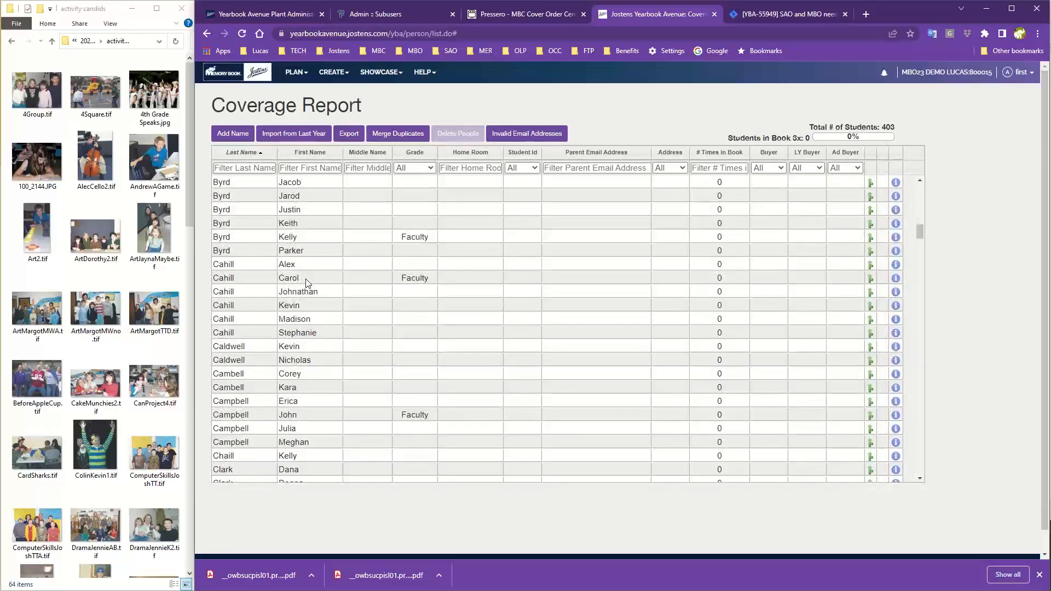
scroll(307, 283, down, 6)
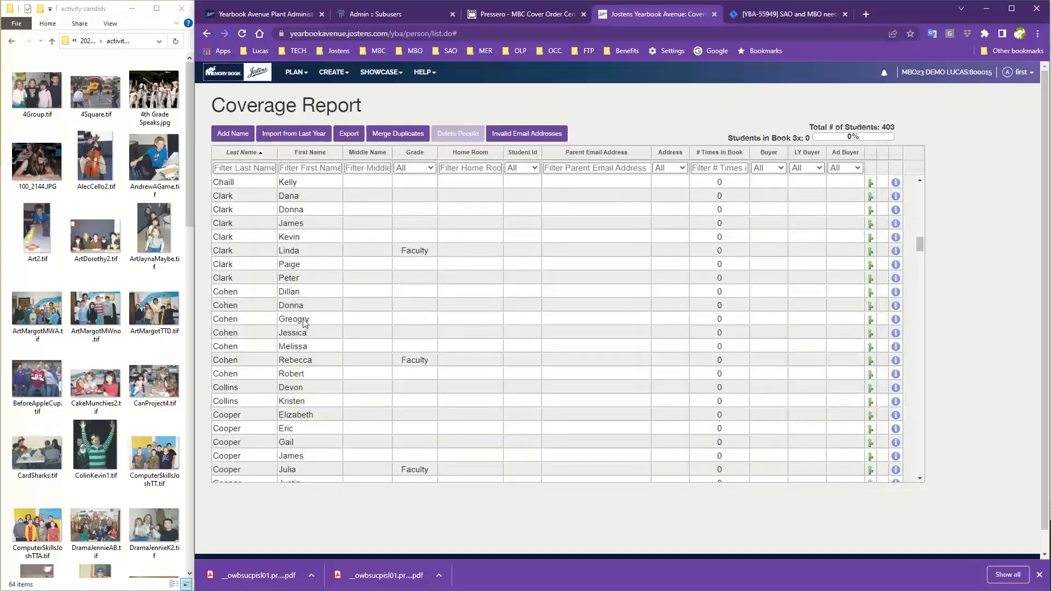
scroll(305, 323, down, 4)
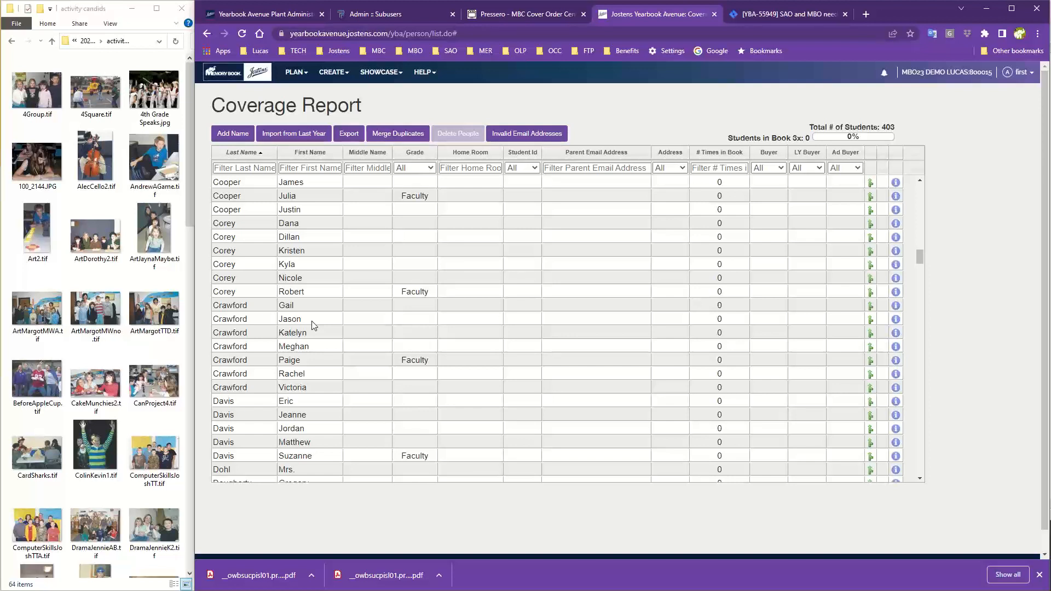
scroll(291, 280, up, 8)
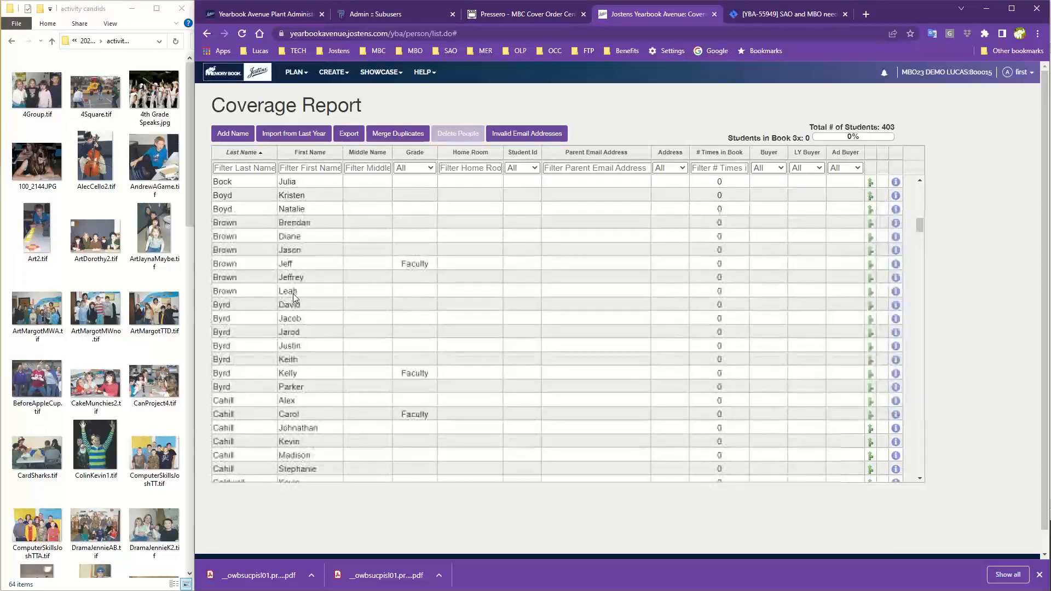
scroll(294, 294, up, 10)
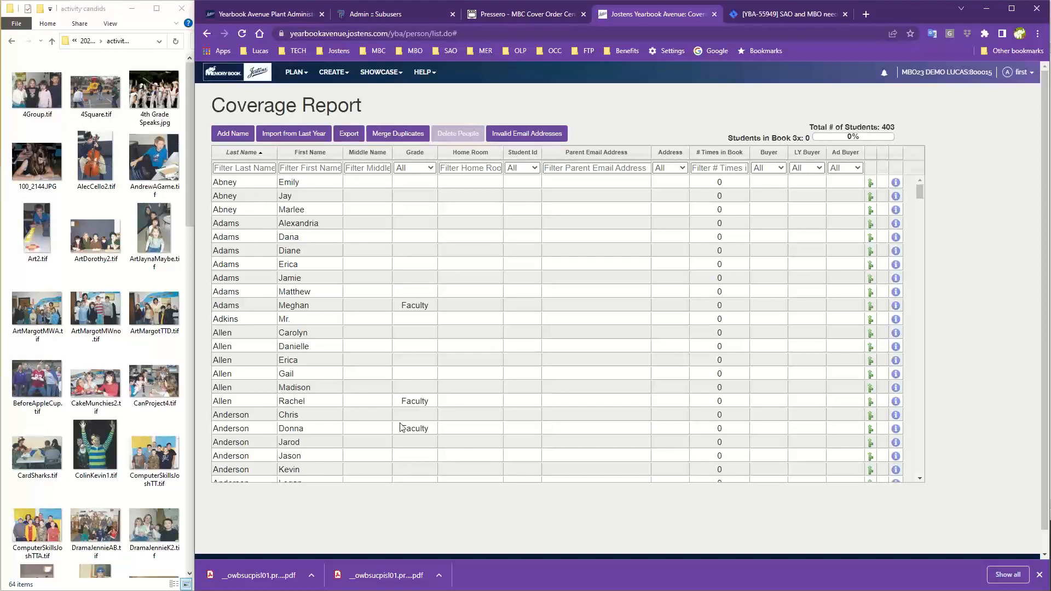
scroll(319, 399, down, 5)
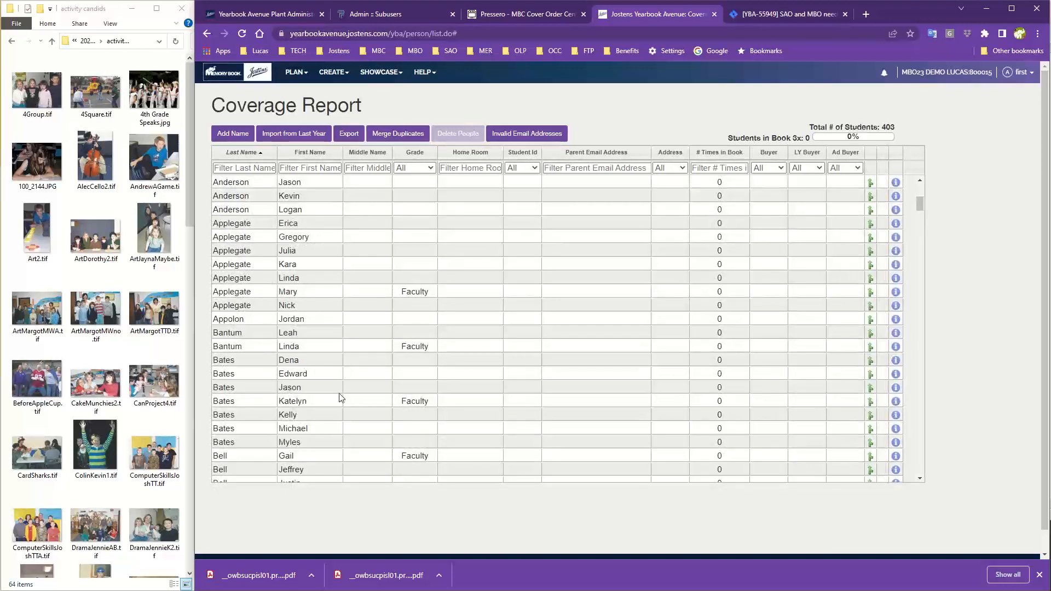
scroll(339, 397, down, 15)
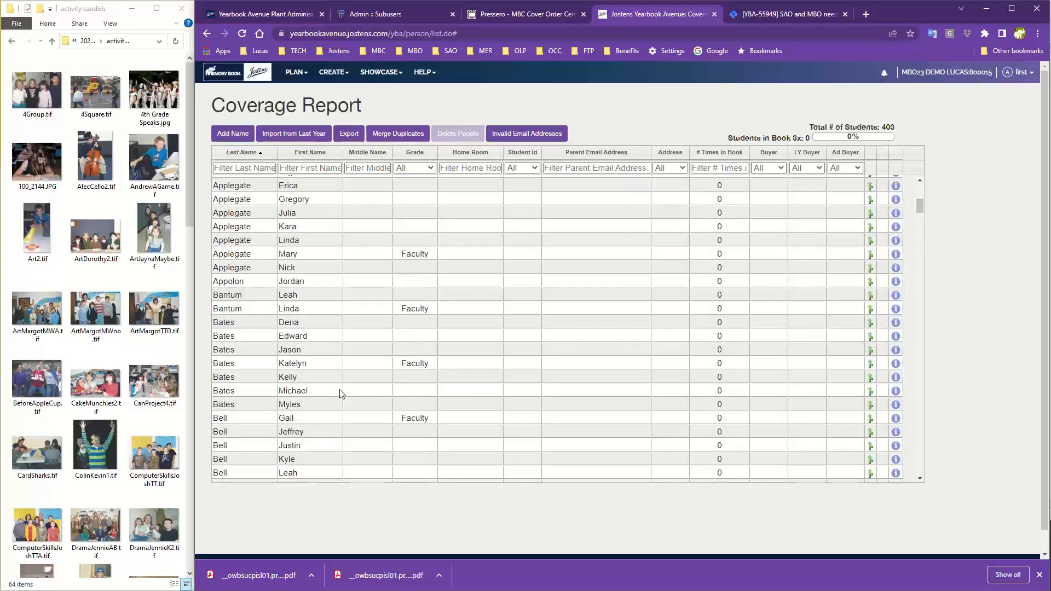
scroll(342, 391, down, 5)
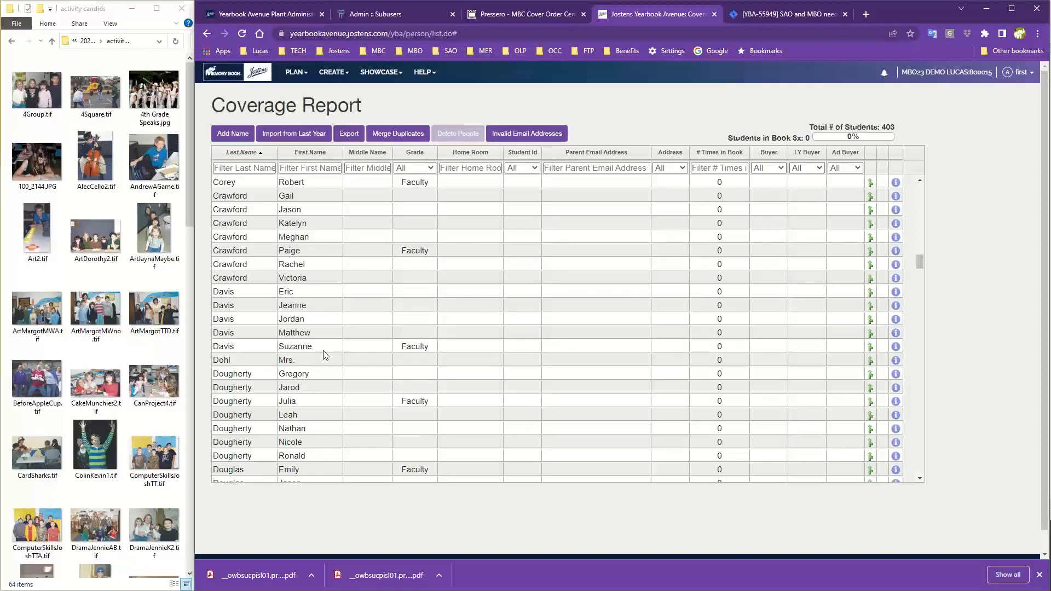
Open the Adkins-5 portrait category in the Image Library and enlarge its thumbnails
scroll(327, 353, up, 20)
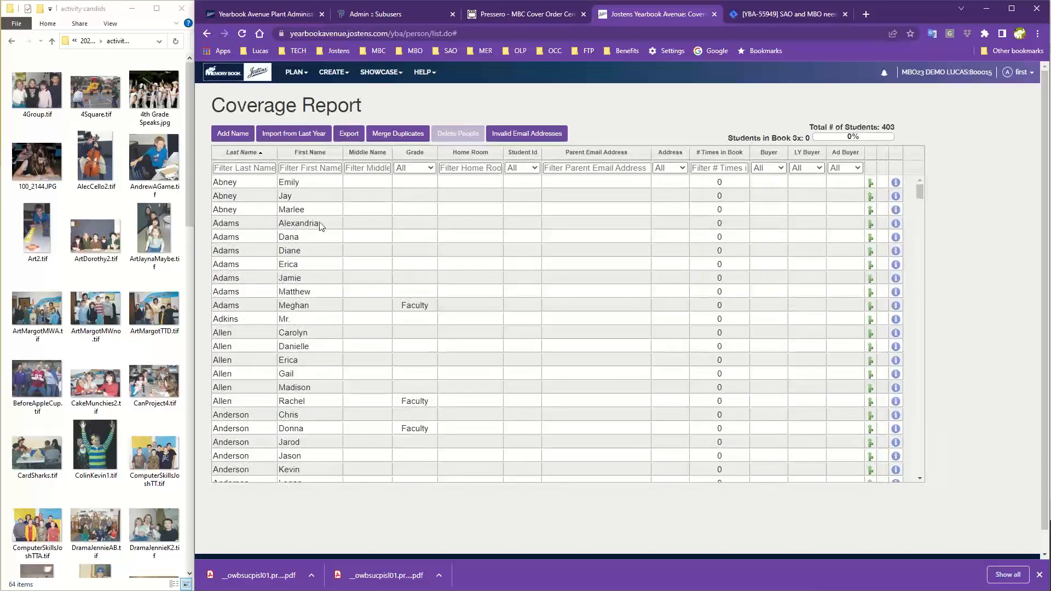
click(333, 74)
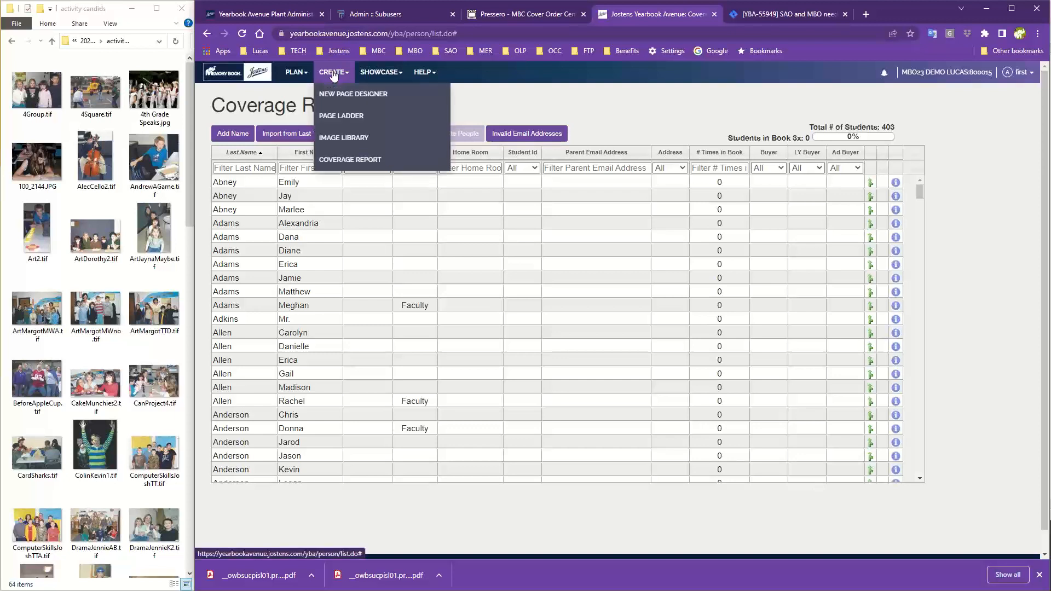
click(342, 138)
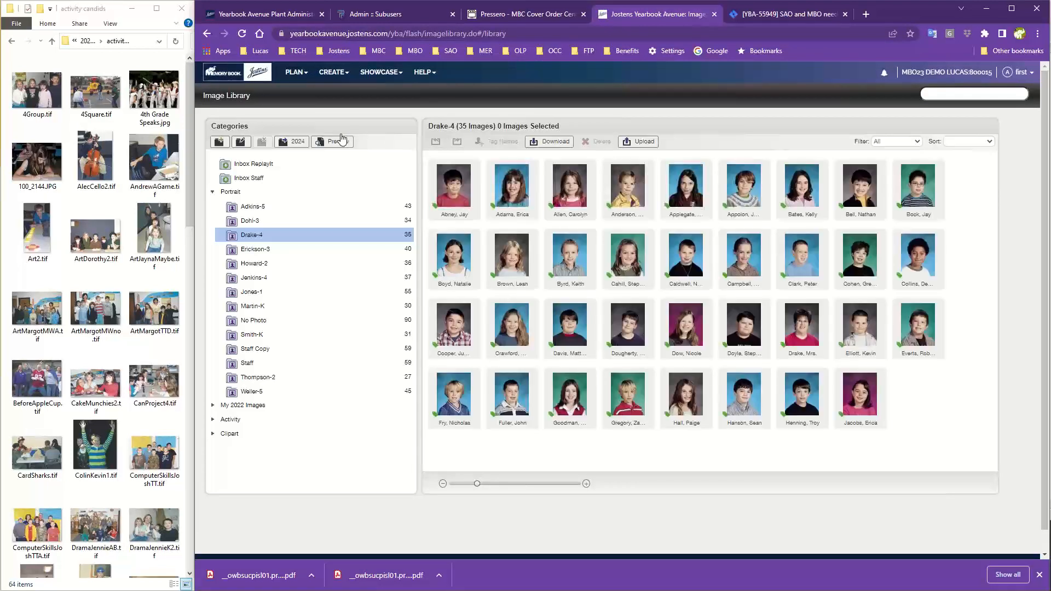
click(266, 207)
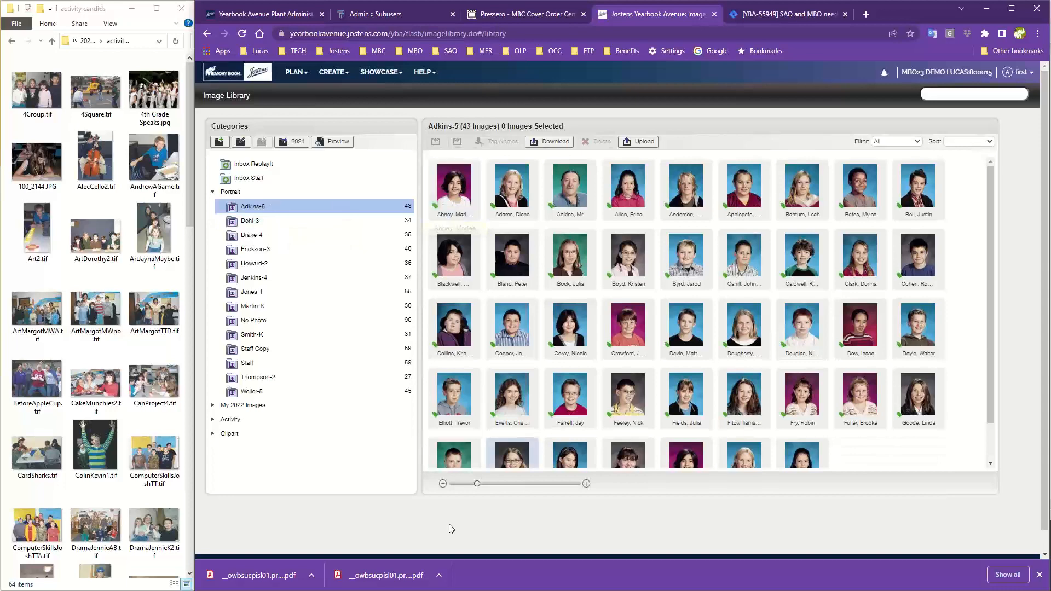
drag(478, 485, 508, 488)
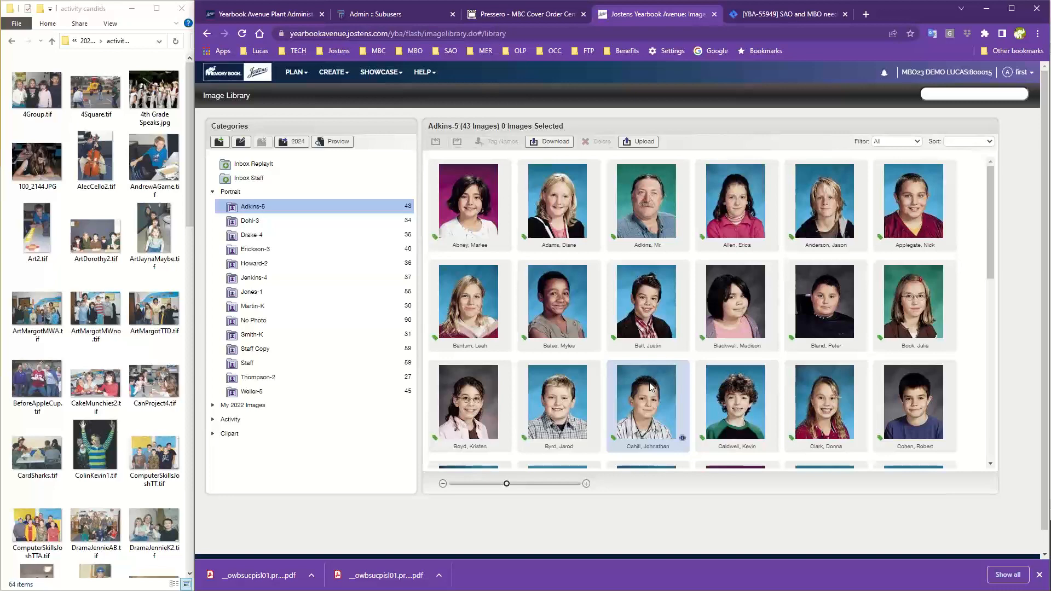
Check the image details and the tagged person of the first portrait in Adkins-5
double_click(472, 199)
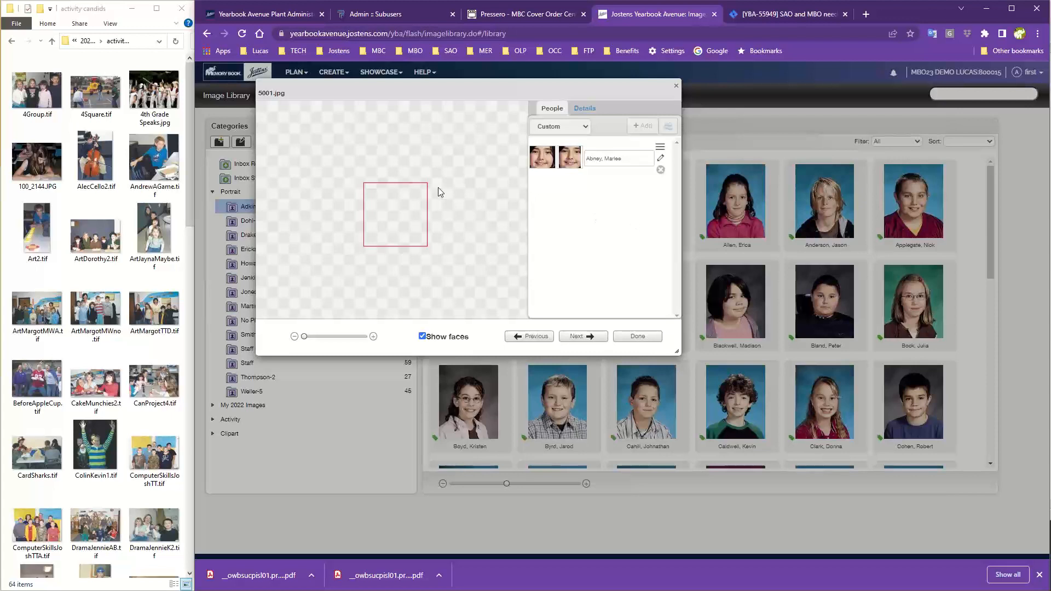
click(639, 337)
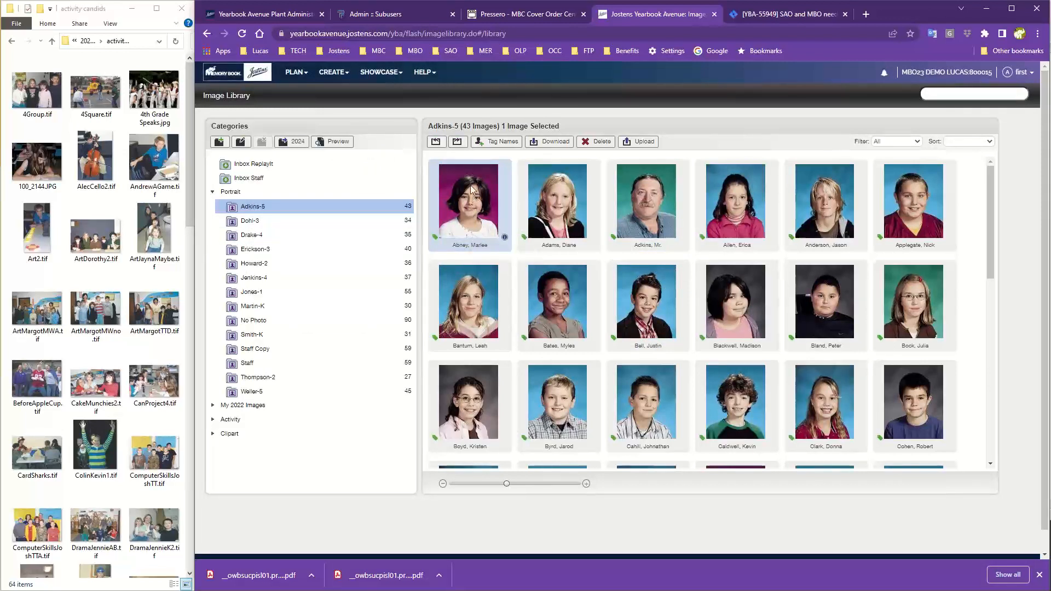
click(505, 240)
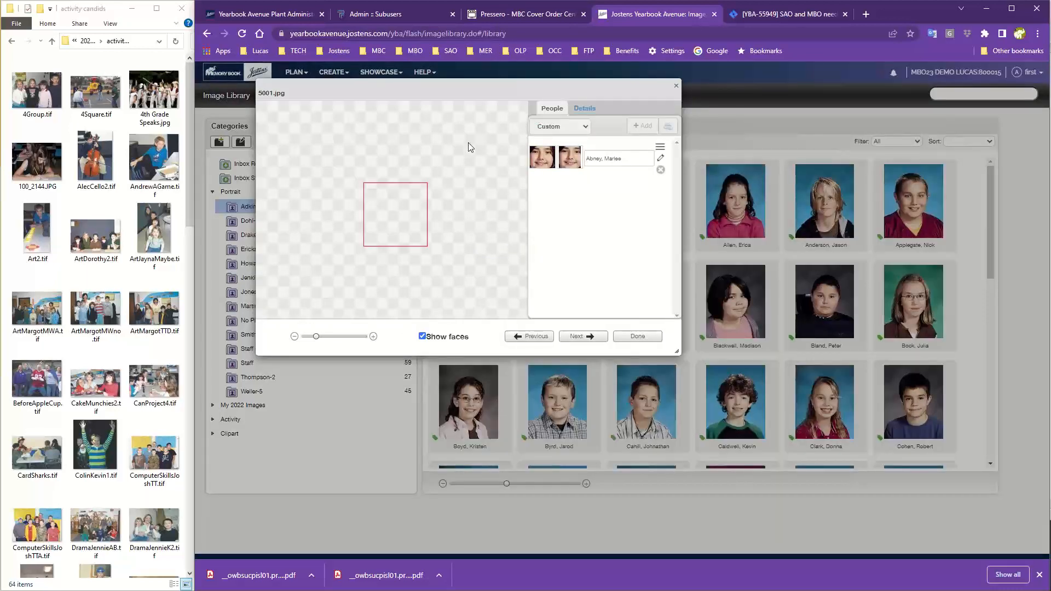
click(583, 336)
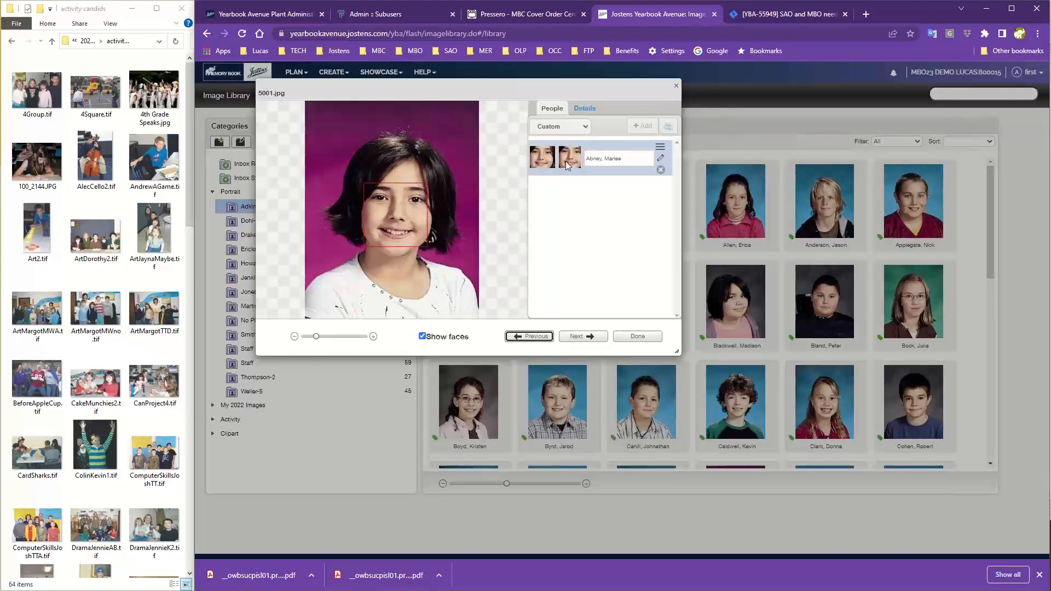
Correct the spelling of the tagged student's first name on the first Adkins-5 portrait and save it
click(661, 160)
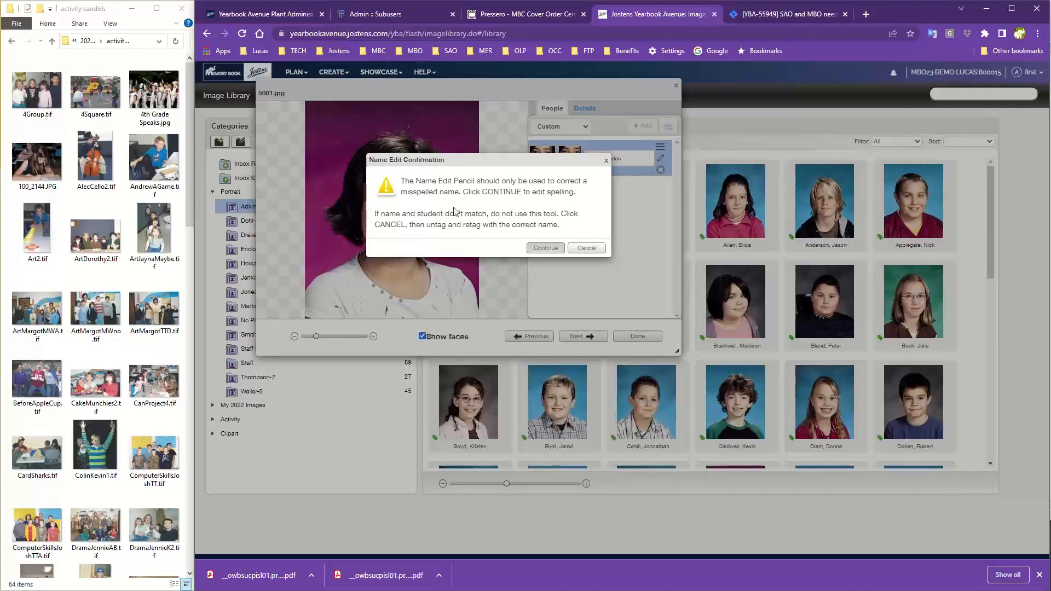
click(540, 250)
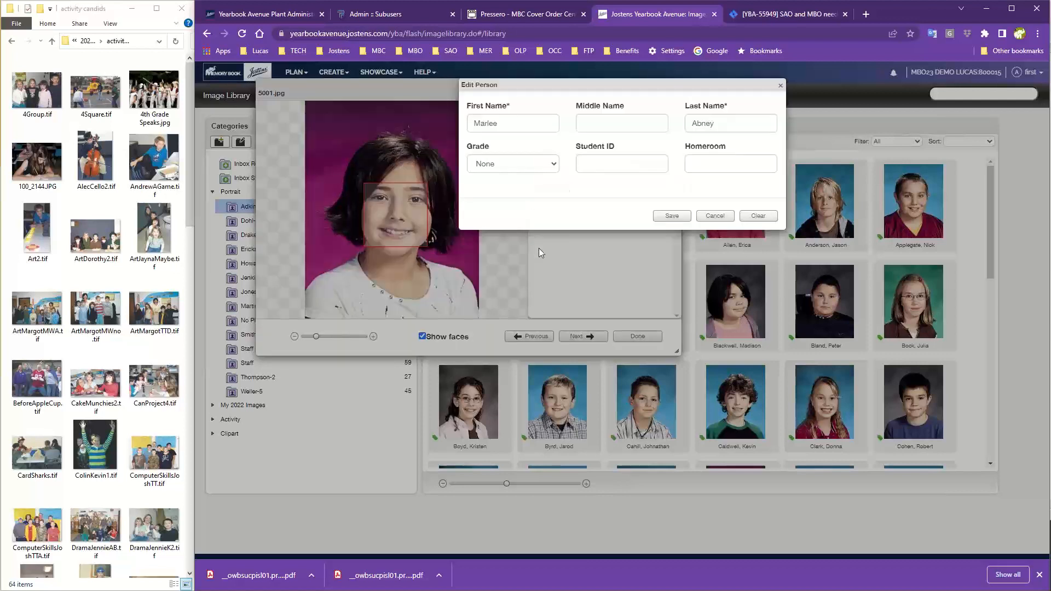
click(513, 122)
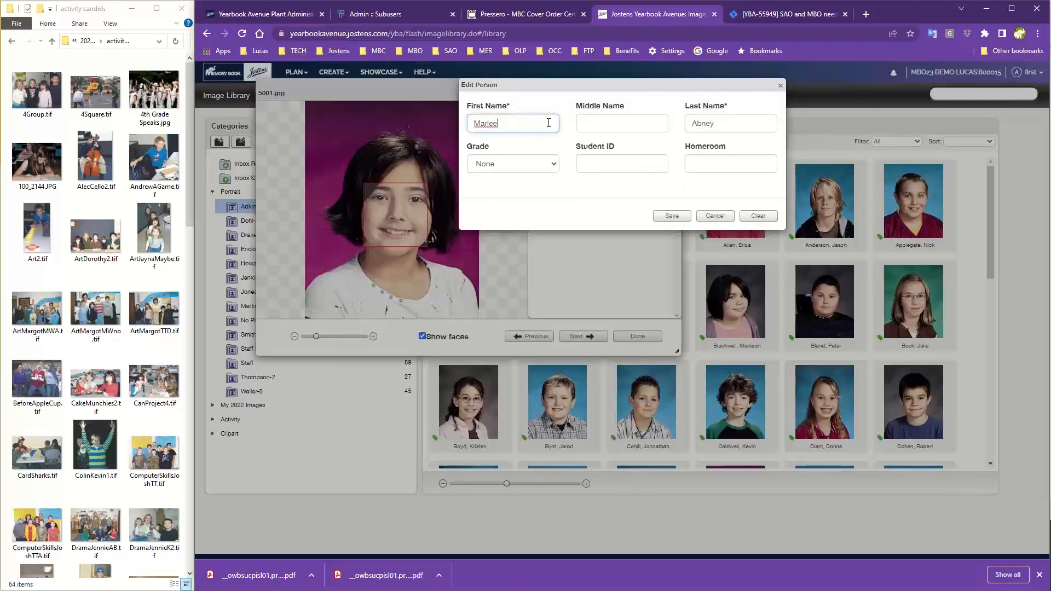
key(BackSpace)
key(BackSpace)
text(y)
click(672, 215)
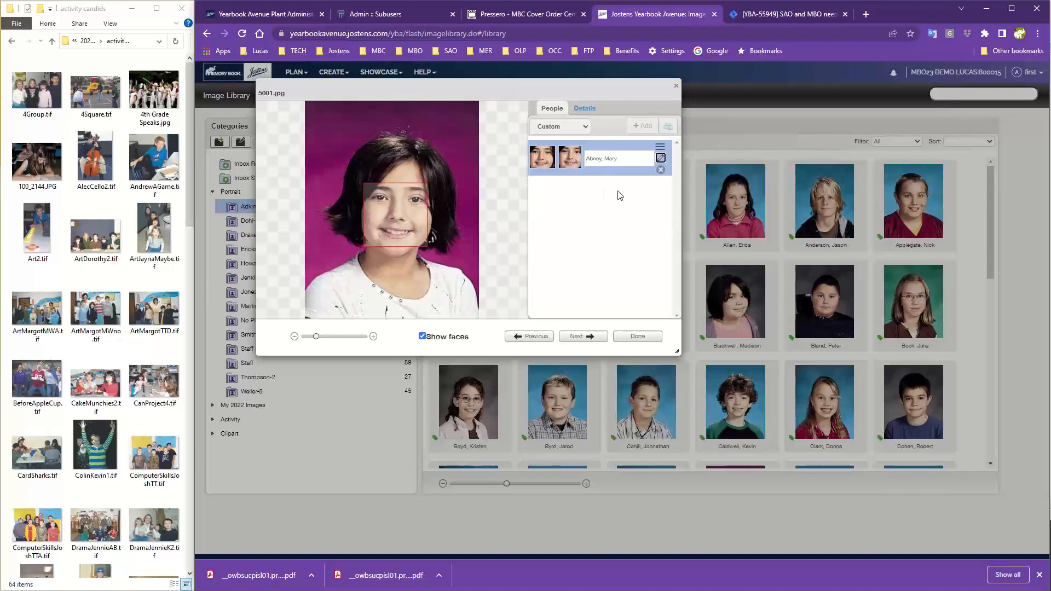
Check the name tags of the next two Adkins-5 portraits and close the image details
click(589, 342)
click(588, 341)
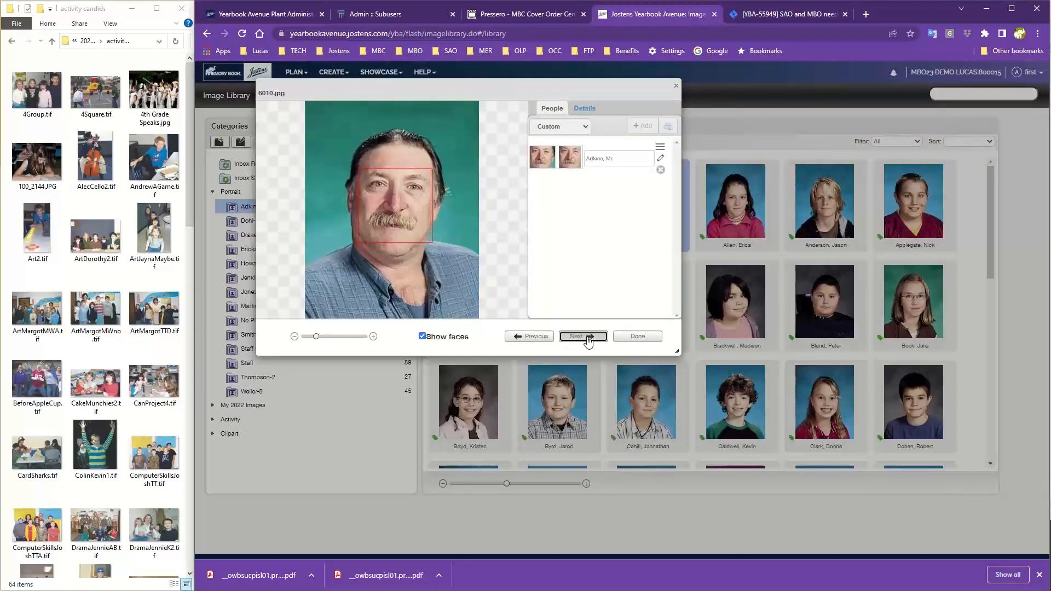
click(626, 337)
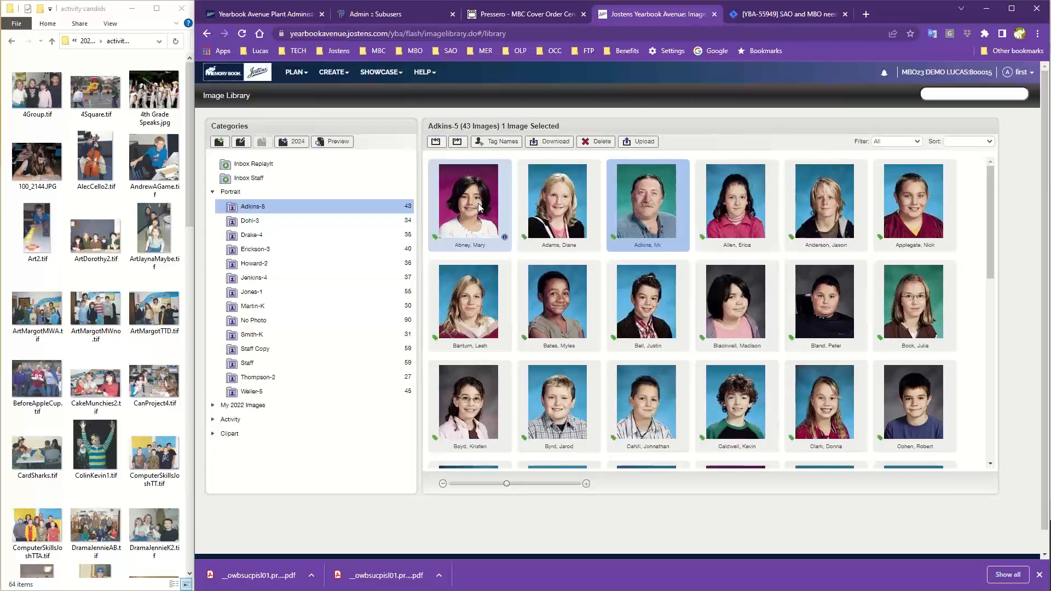
Move the first Adkins-5 portrait into the Drake-4 category and check the name tag of Drake-4's first portrait
drag(478, 203, 245, 233)
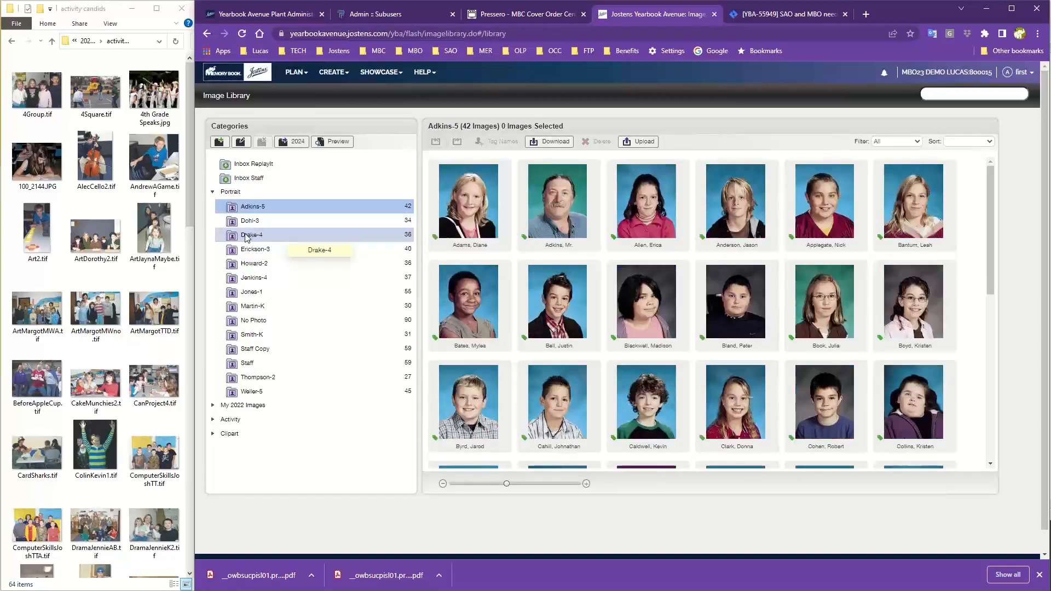
click(252, 237)
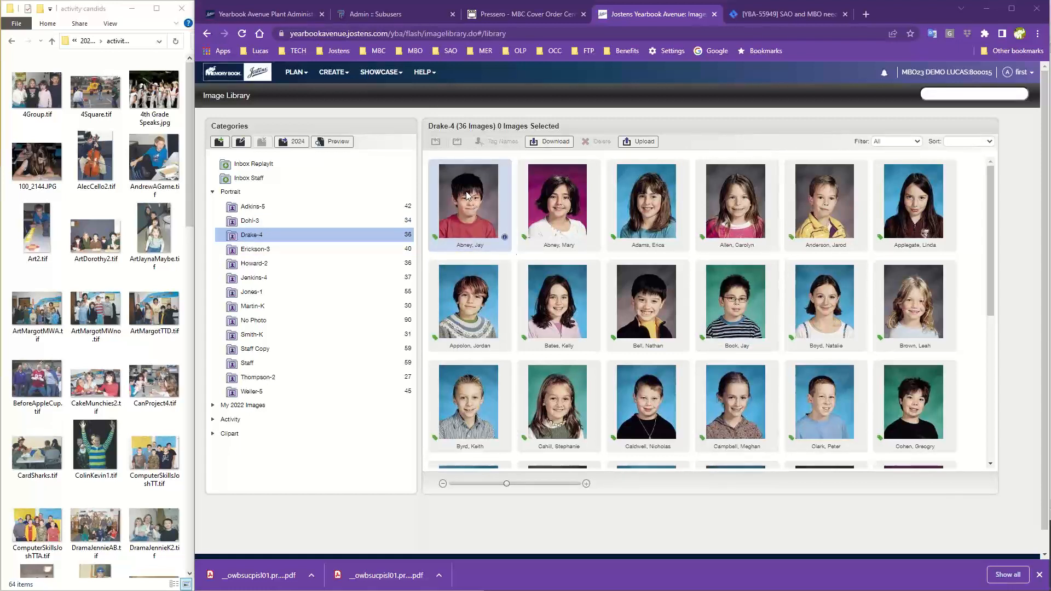
click(505, 239)
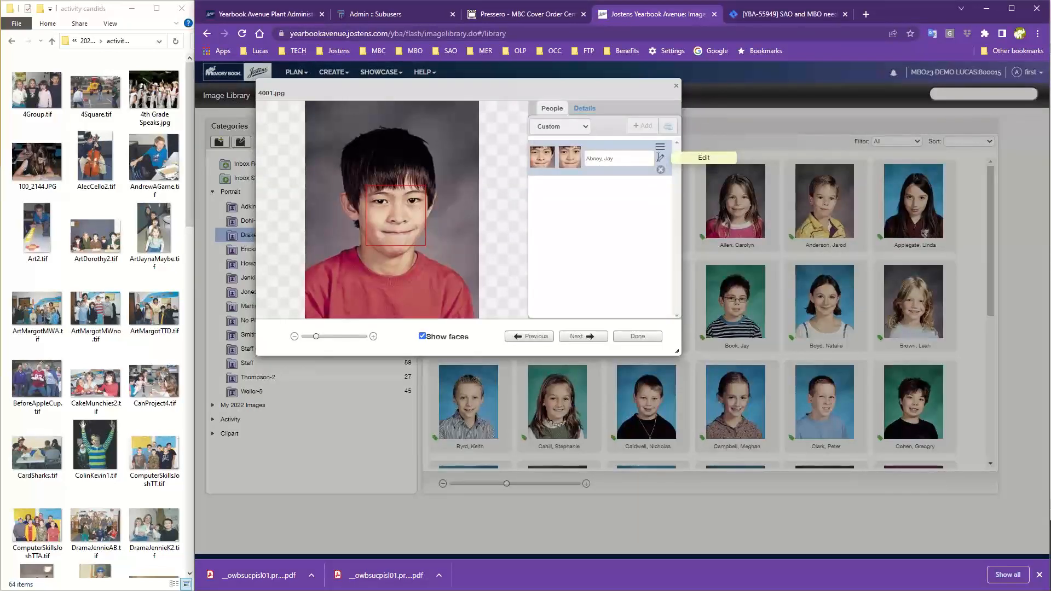
click(637, 336)
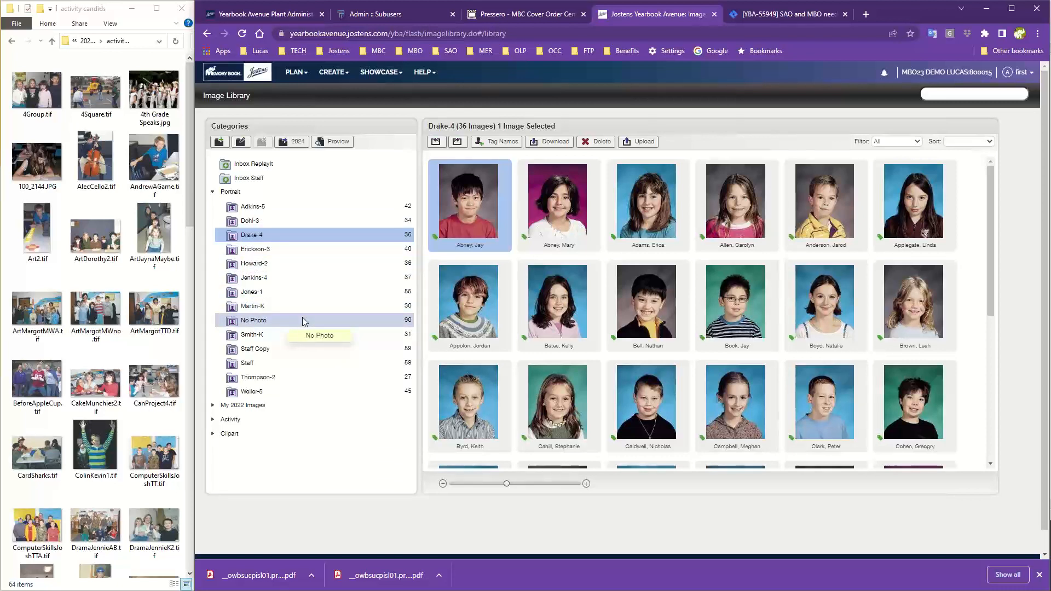
Move a green "No Photo Available" placeholder image from the No Photo category into Drake-4
click(247, 323)
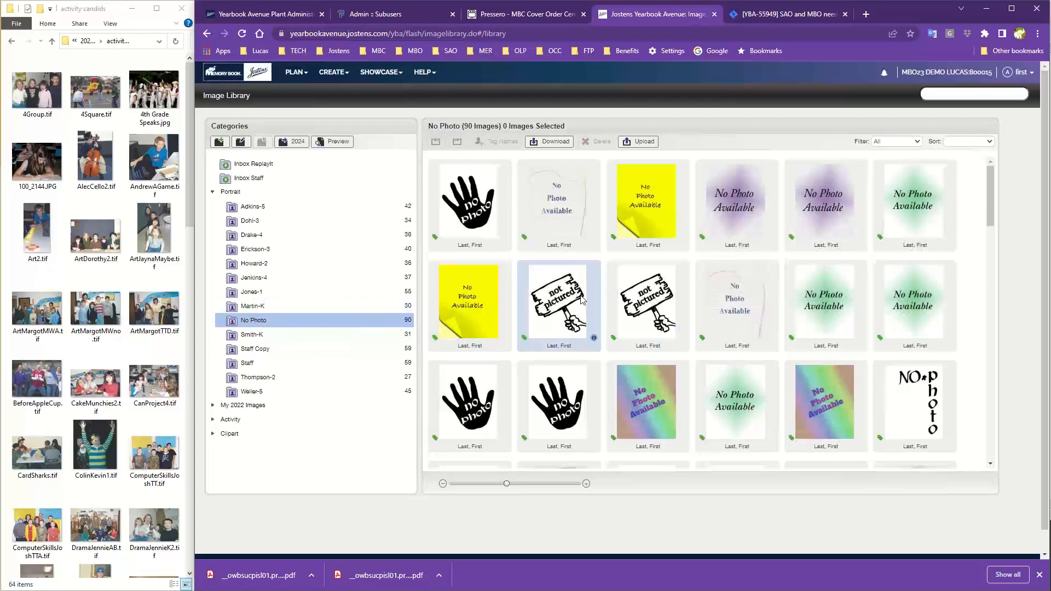
scroll(582, 299, down, 3)
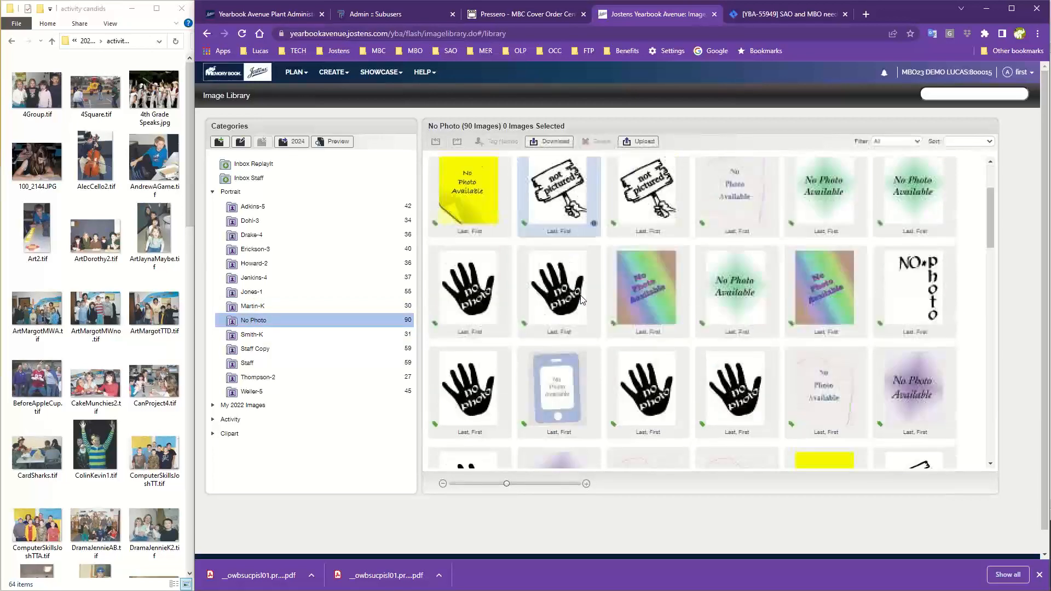
scroll(583, 290, up, 2)
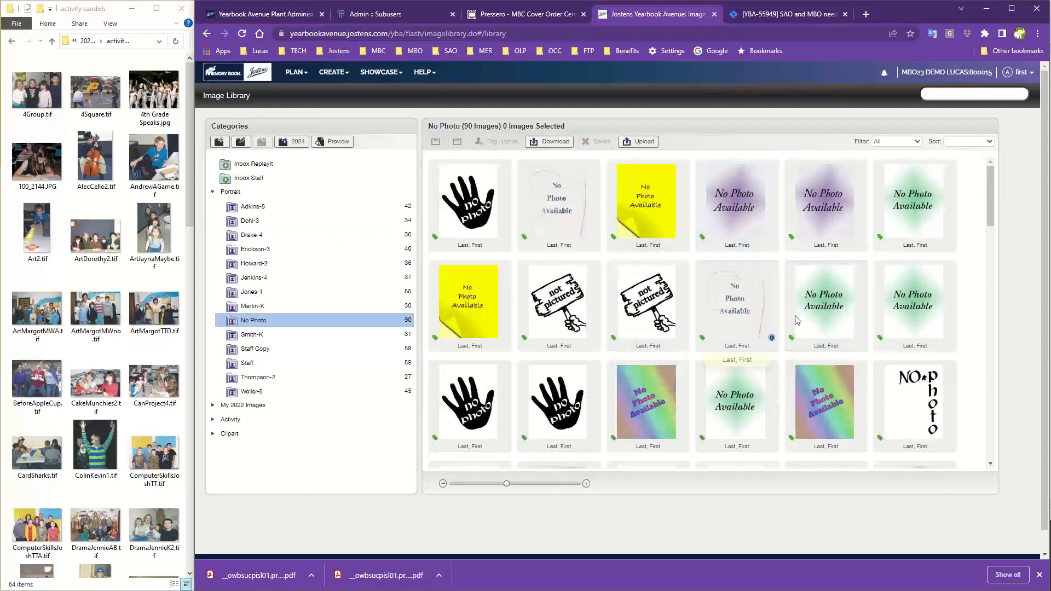
drag(825, 306, 249, 238)
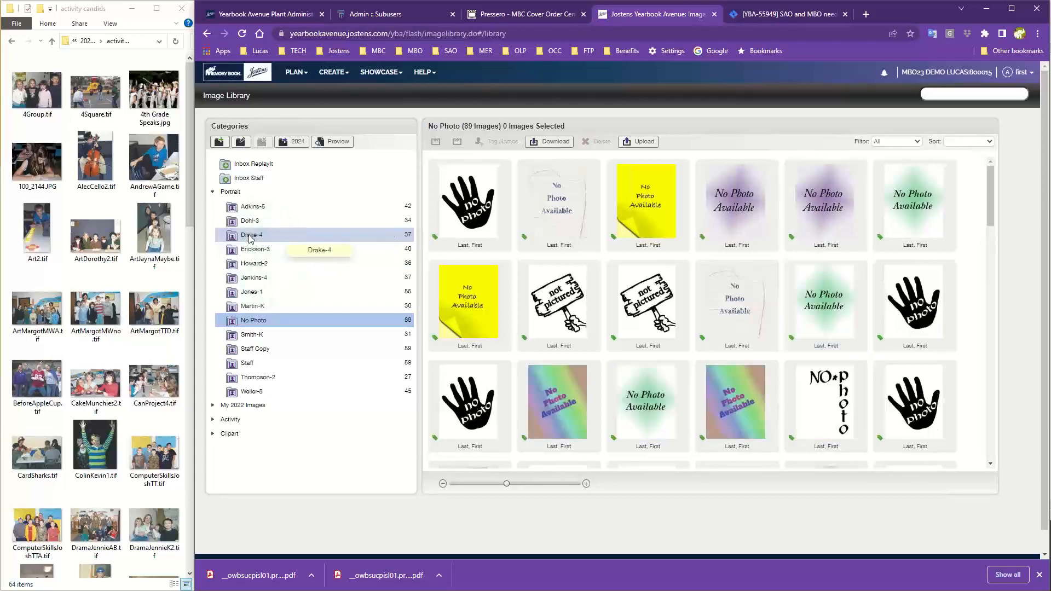
Check the name tag of the placeholder at the end of Drake-4 and look over the remaining No Photo images
click(249, 236)
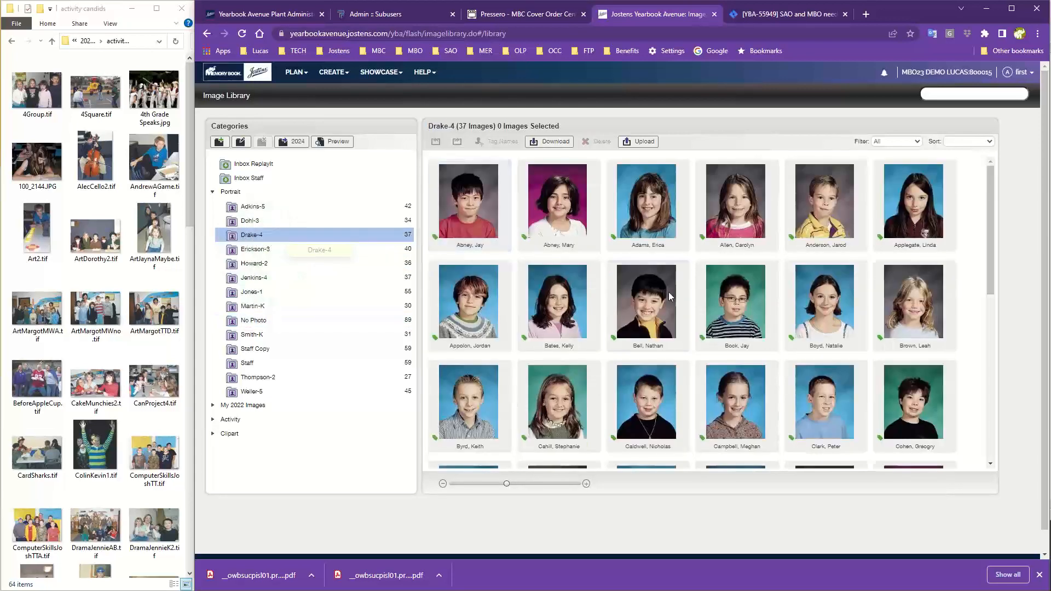
scroll(638, 306, down, 5)
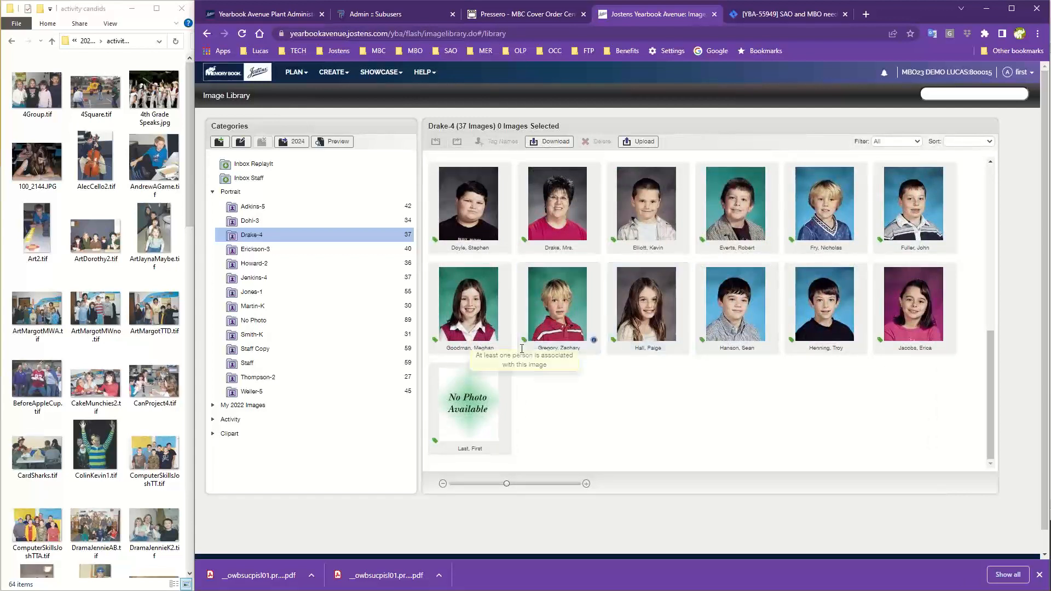
double_click(464, 393)
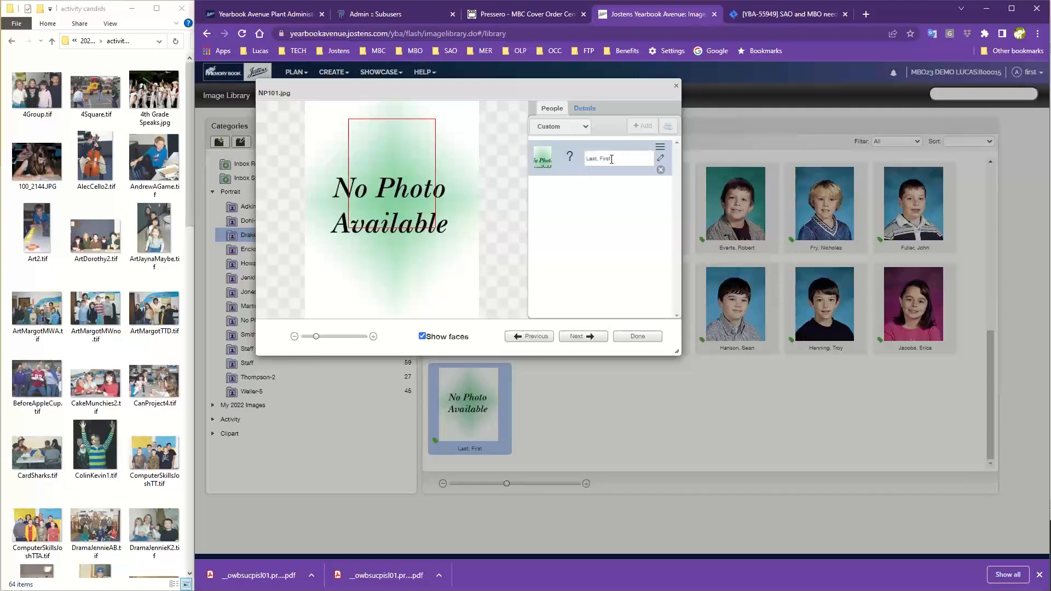
click(638, 336)
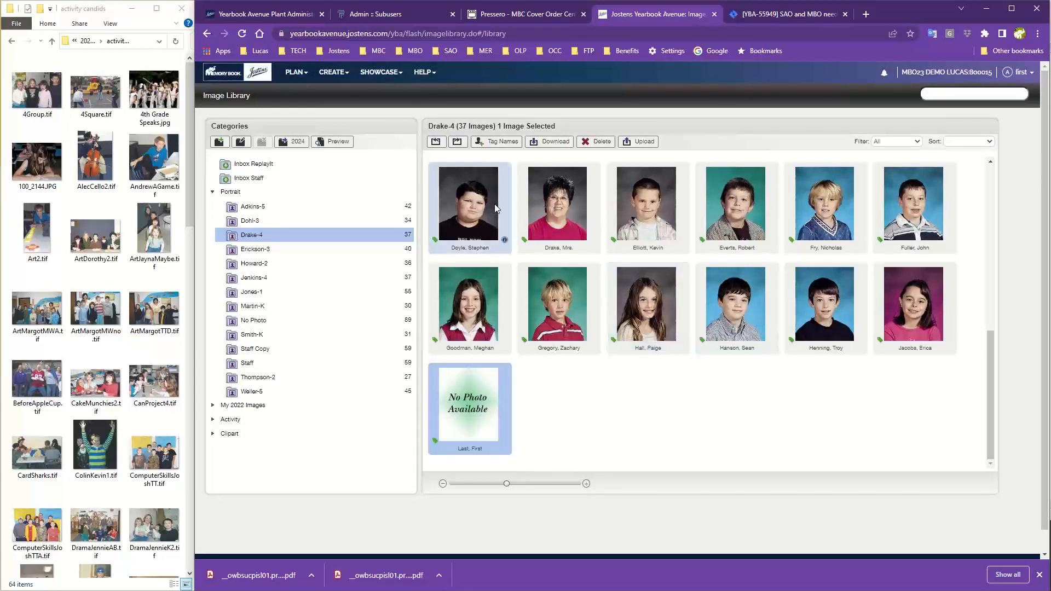
click(281, 320)
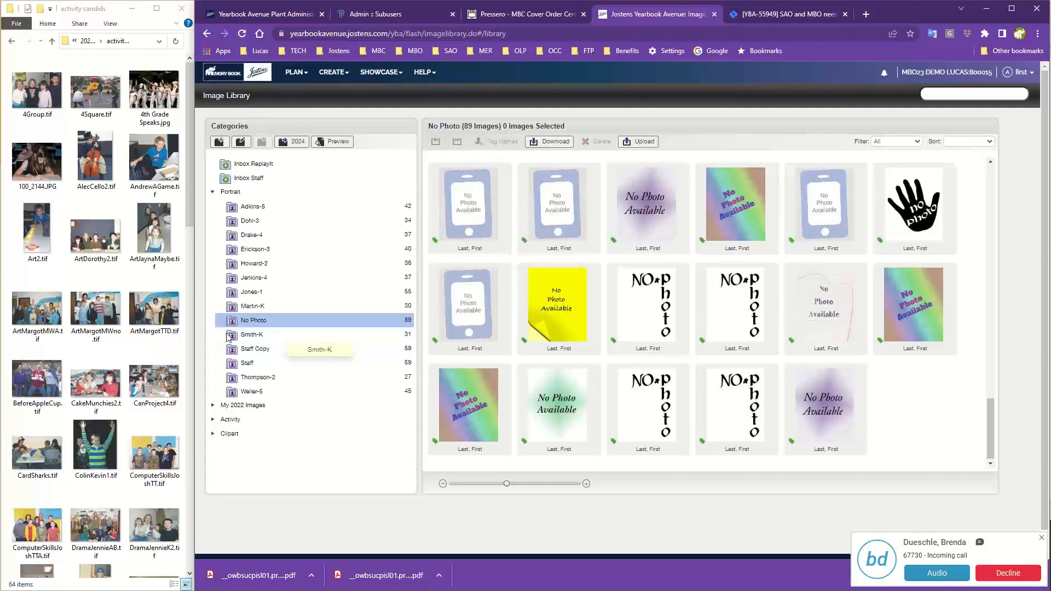
click(250, 236)
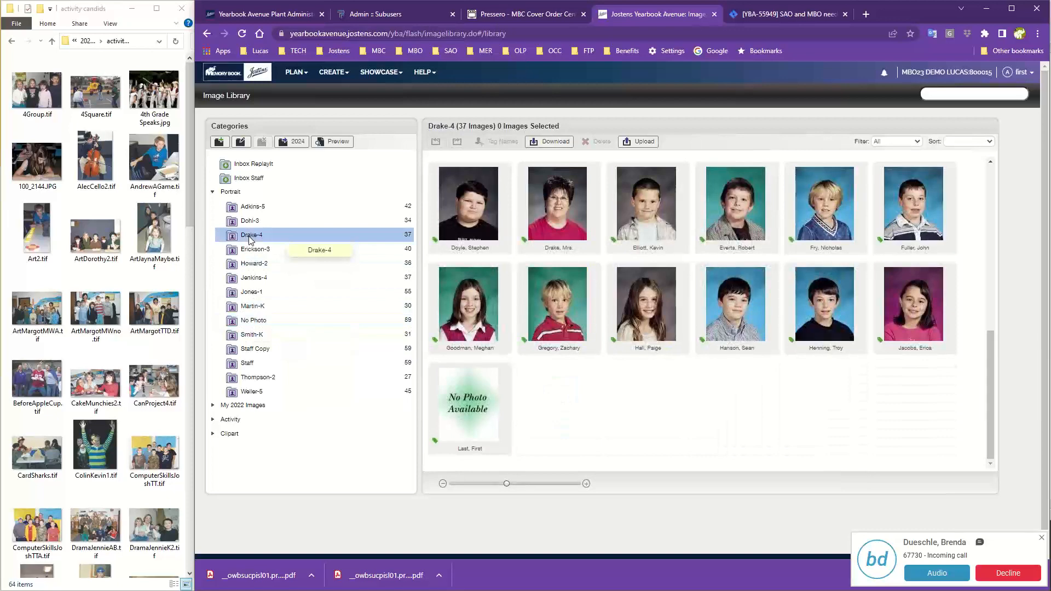
Remove the "Last, First" name tag from the "No Photo Available" placeholder in Drake-4
double_click(466, 401)
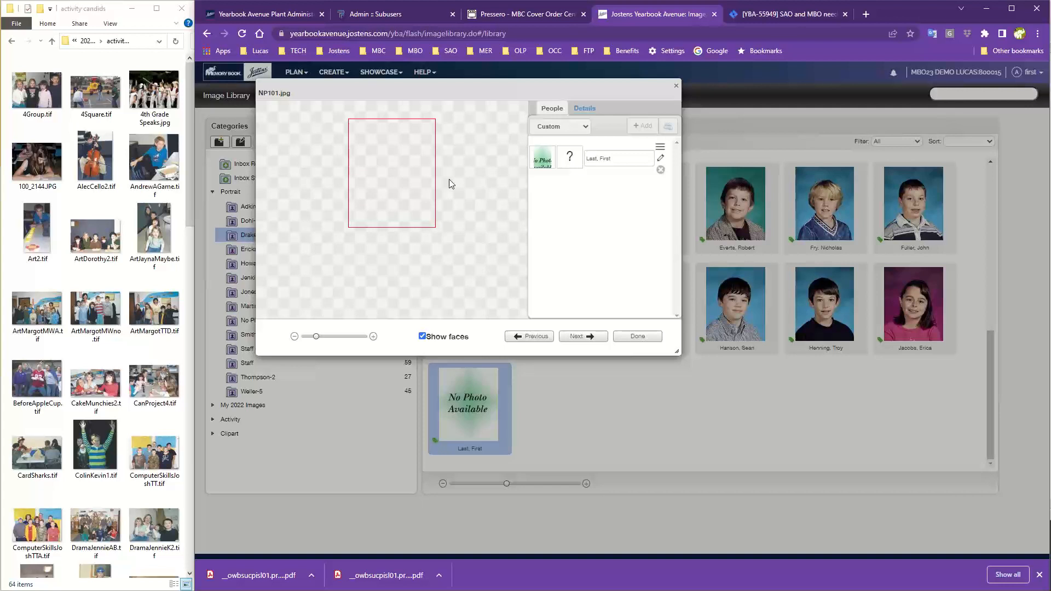
click(581, 337)
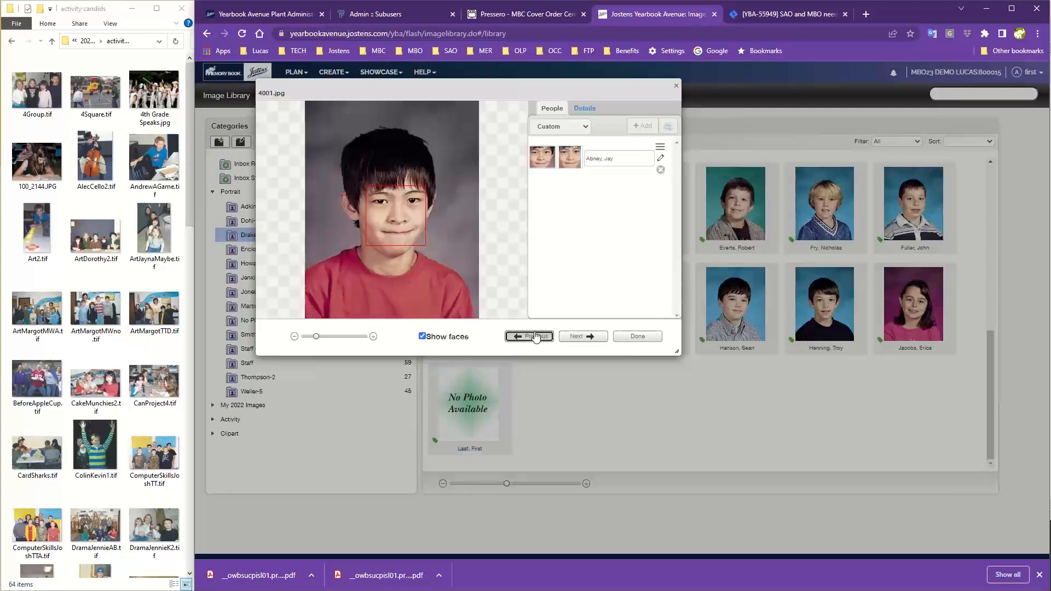
click(529, 336)
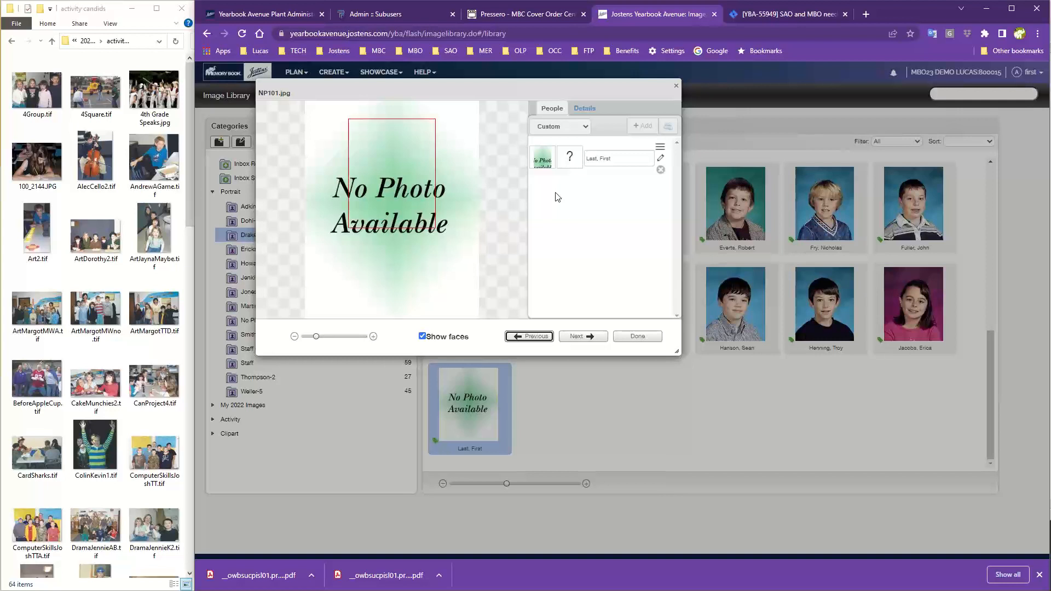
click(661, 171)
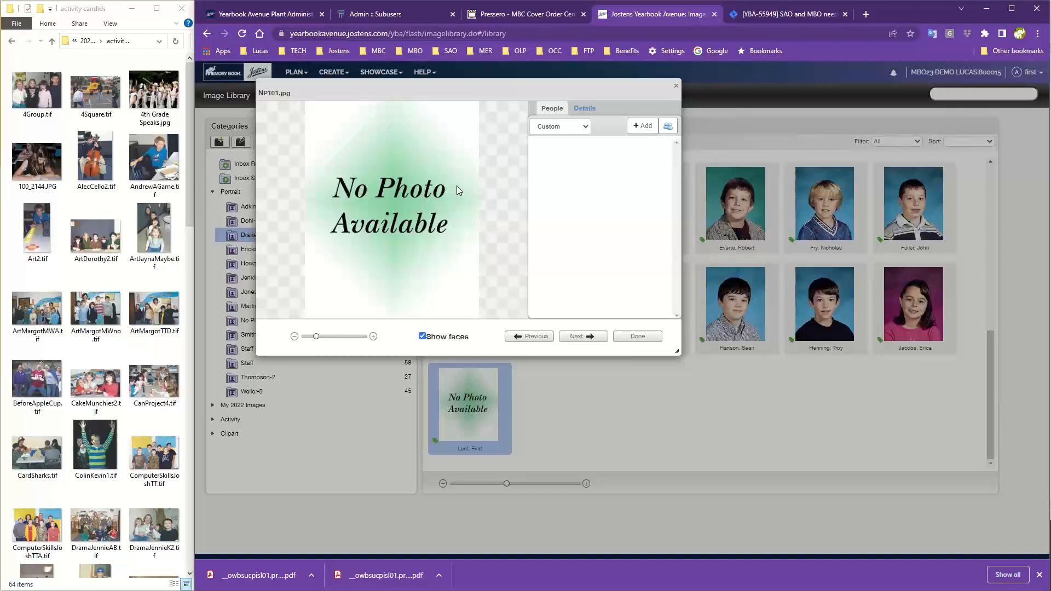
Tag the green "No Photo Available" placeholder with a new person, entering the student's first and last name, and save it
click(643, 126)
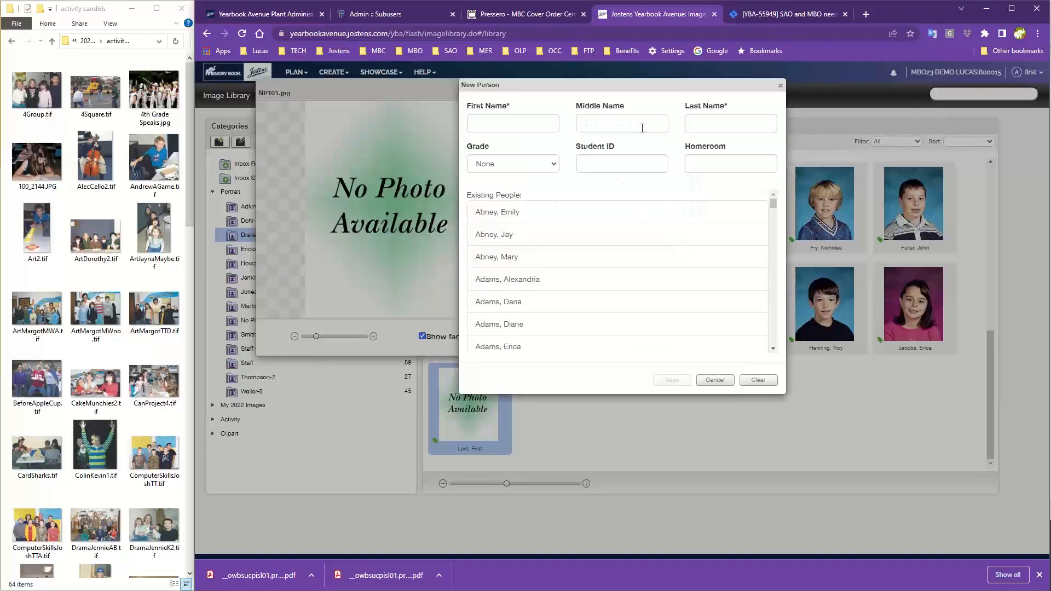
click(530, 128)
text(Johnny)
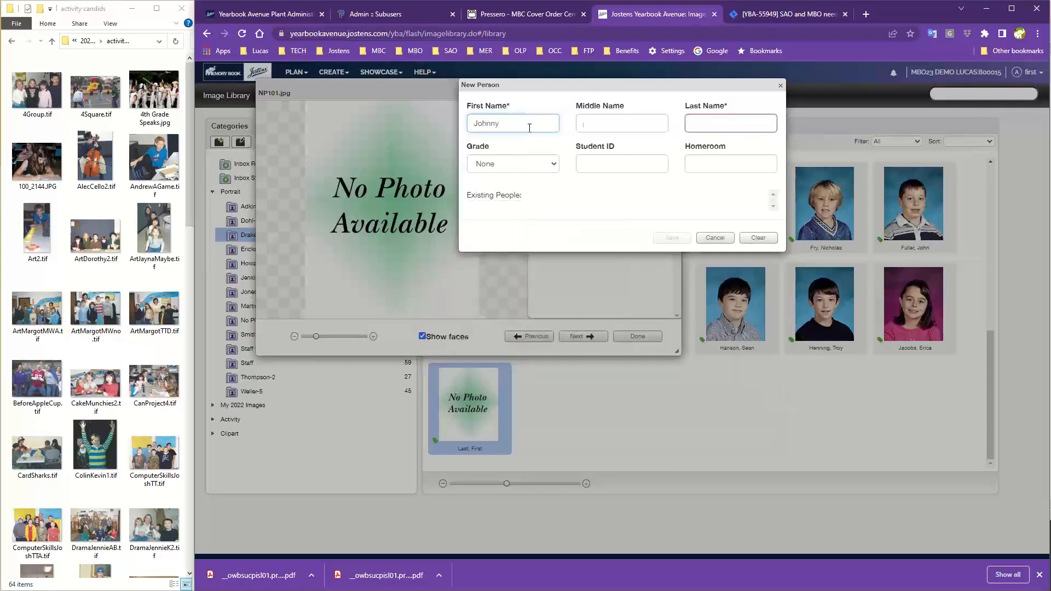
key(Tab)
text(Smith)
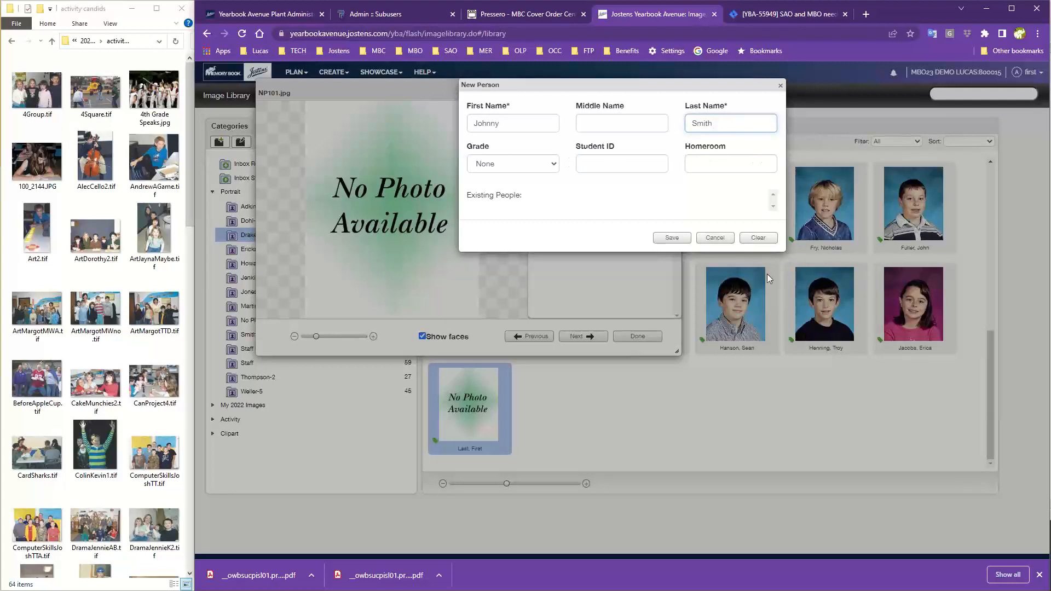
click(679, 241)
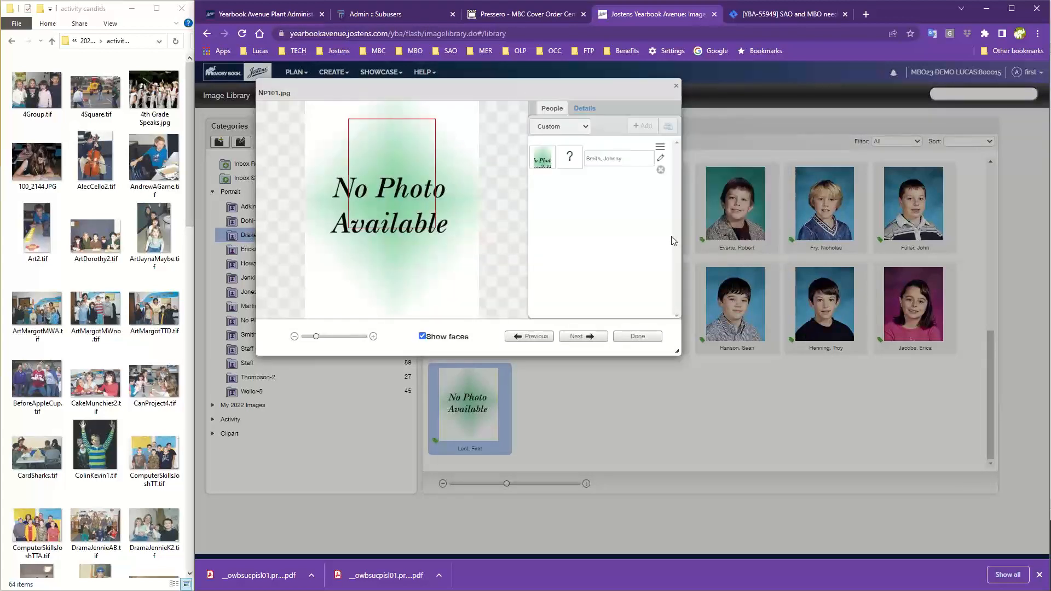
click(629, 337)
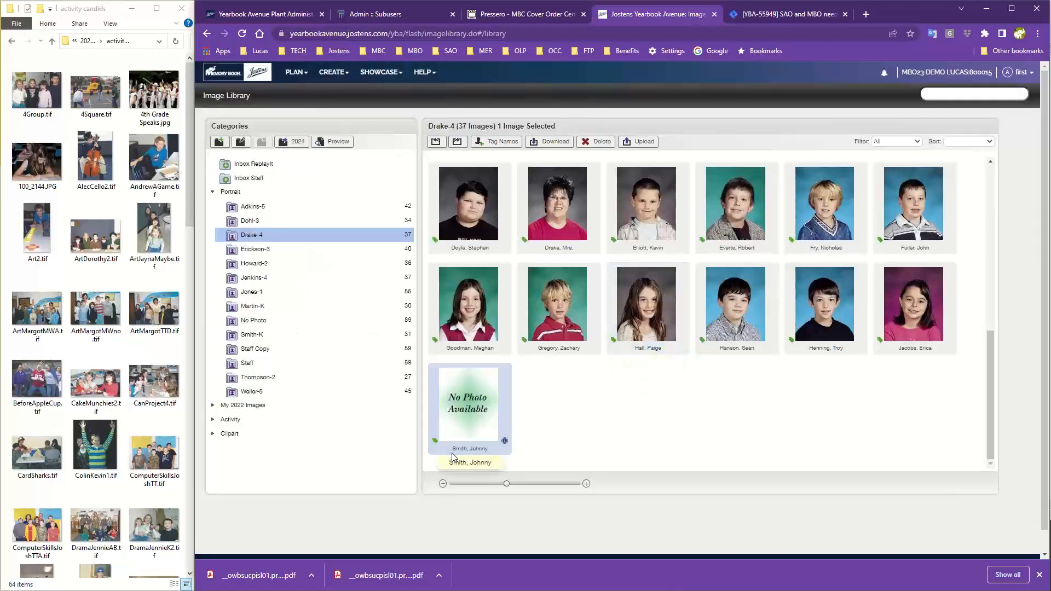
Look over the placeholder images in the No Photo category, and return to the Drake-4 category
drag(468, 447, 263, 327)
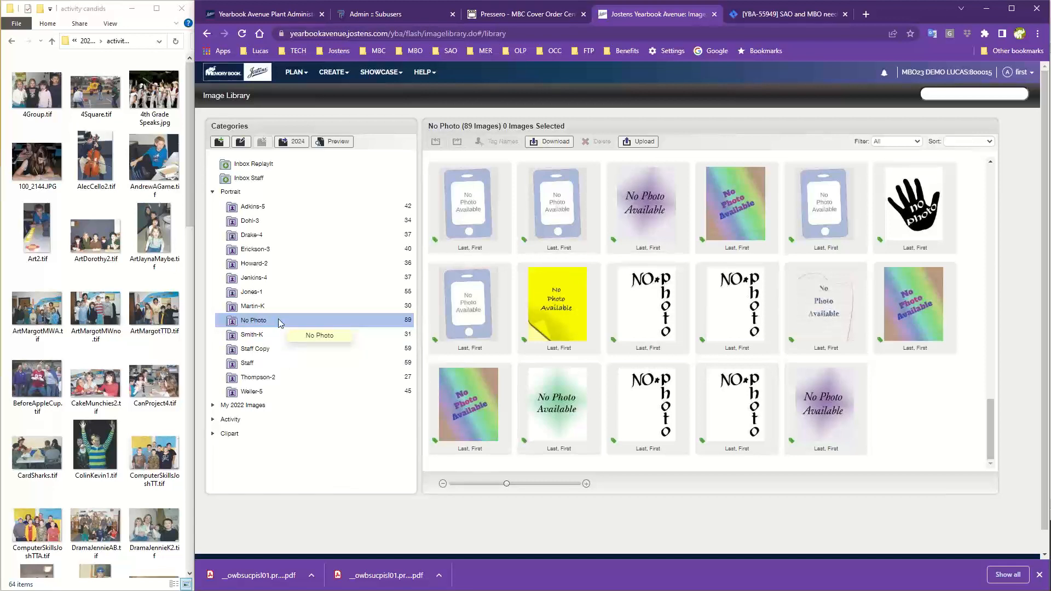
click(253, 235)
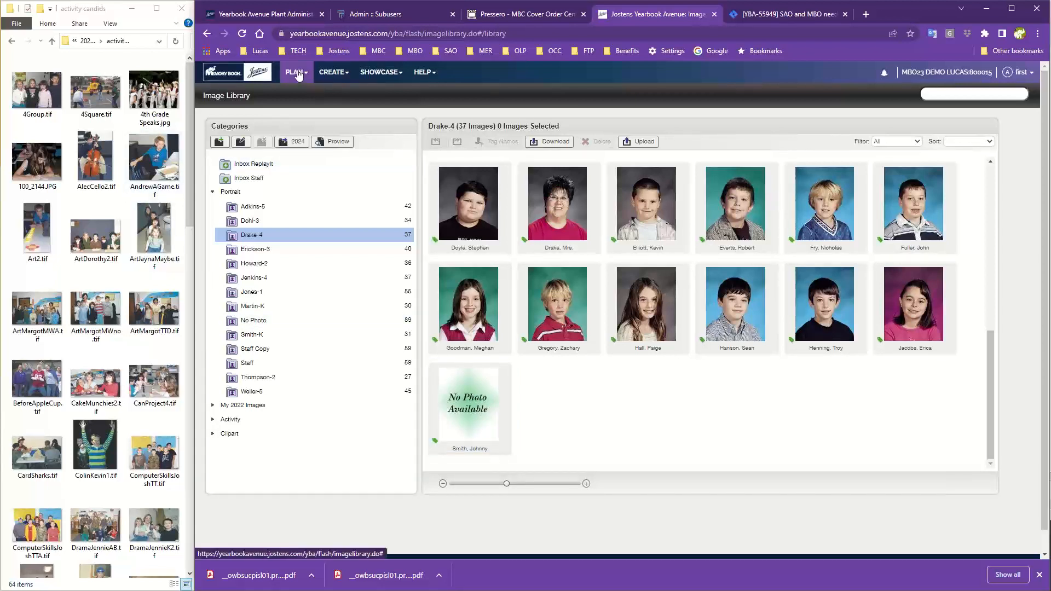
Open the New Page Designer and go to the blank spread of pages 4 and 5
click(334, 72)
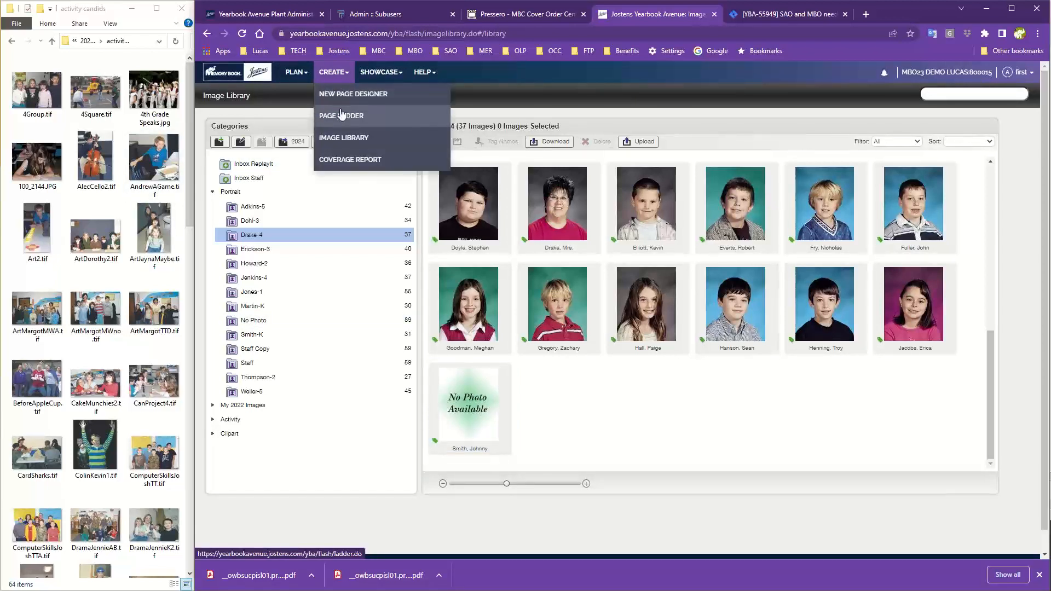
click(338, 98)
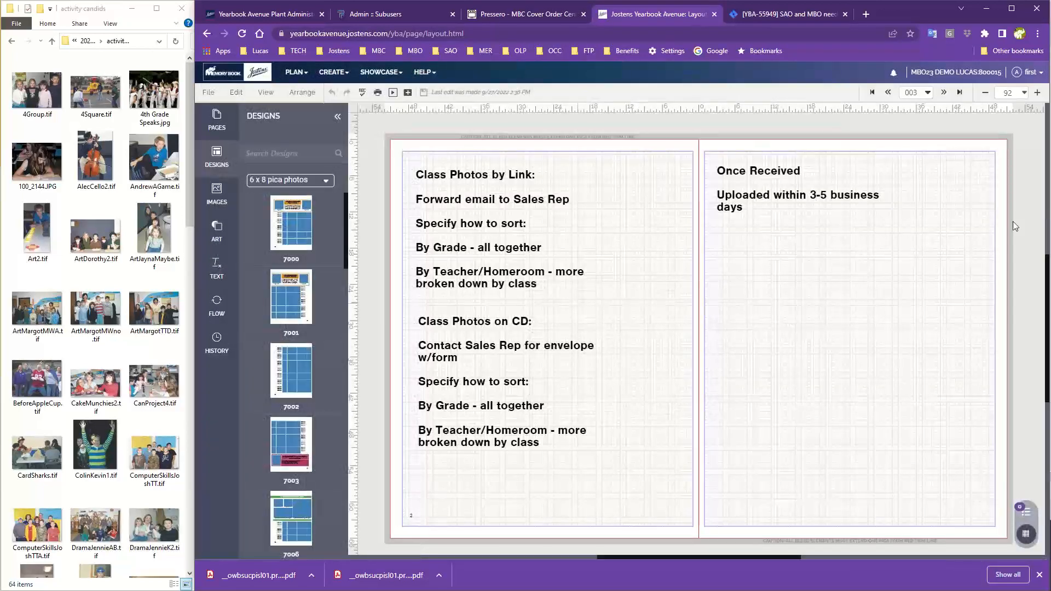
click(943, 93)
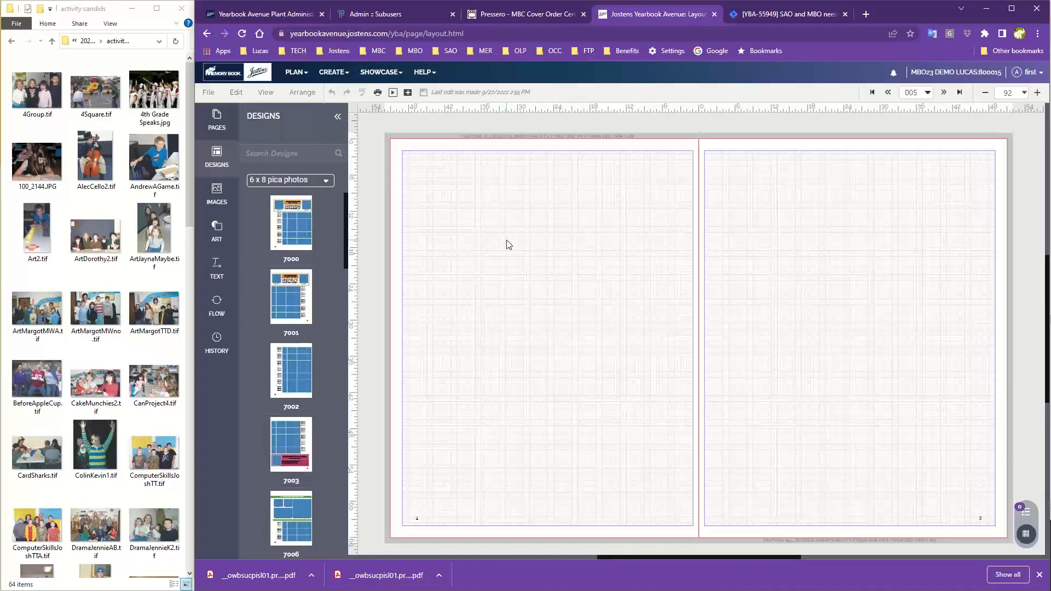
Review the portrait design groups by pica size and photo count, and show the 11-20 photos designs
click(206, 159)
click(206, 158)
click(286, 180)
scroll(294, 261, up, 2)
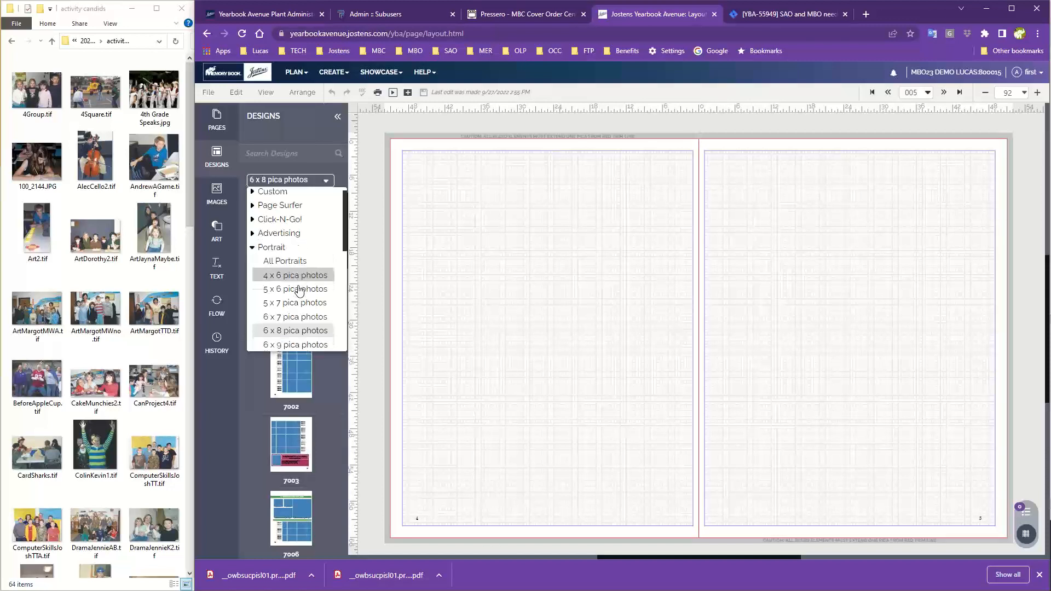
scroll(295, 287, down, 1)
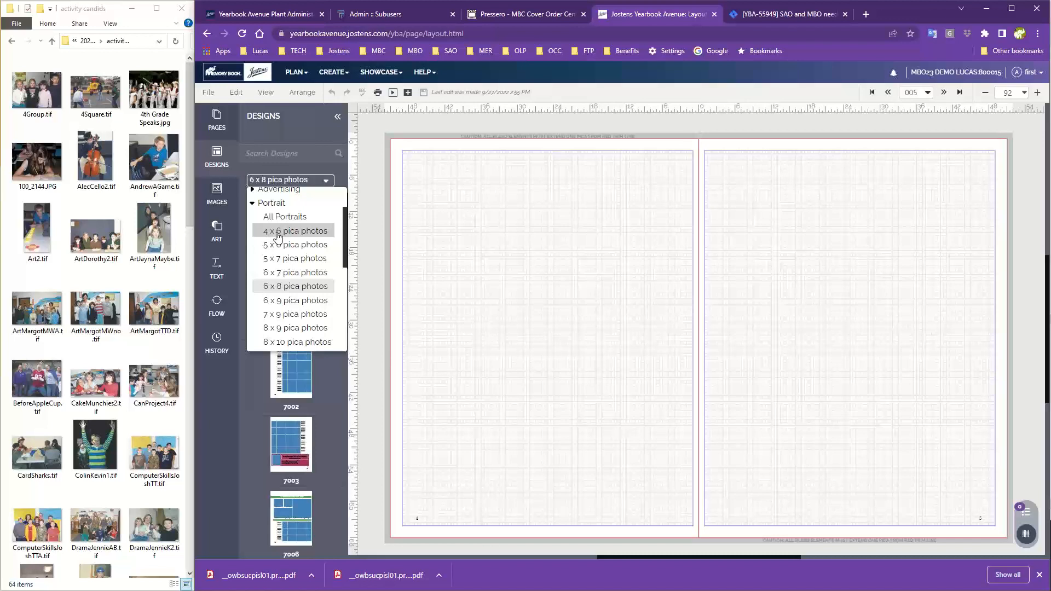
scroll(280, 255, down, 5)
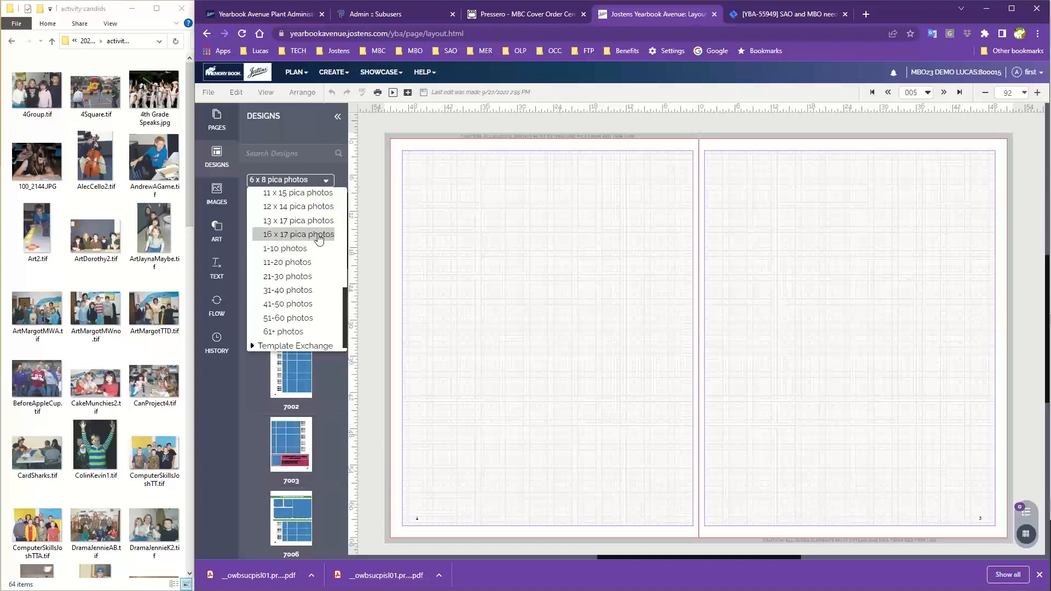
scroll(320, 241, up, 5)
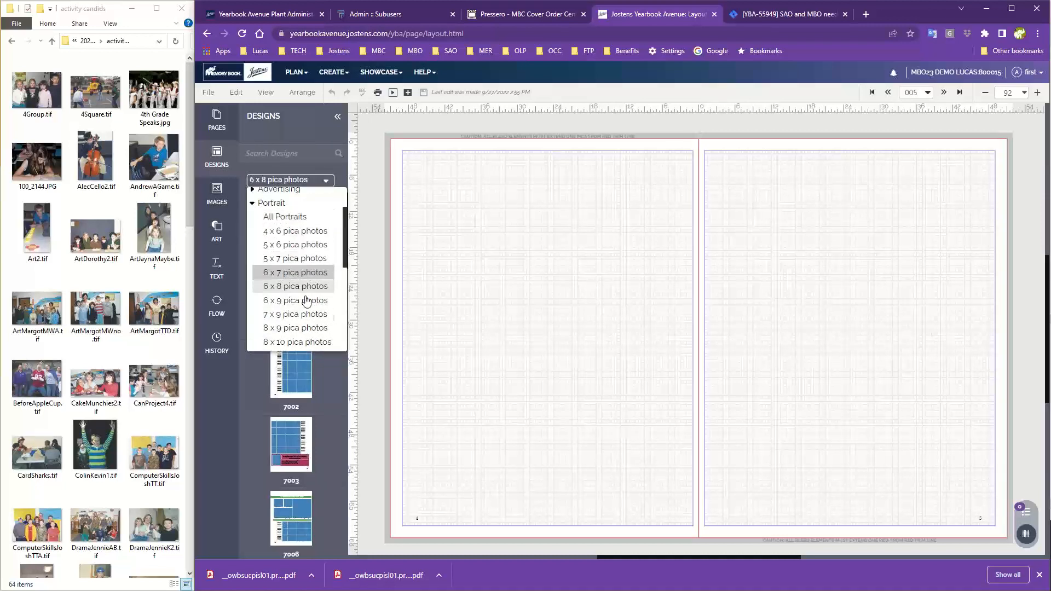
scroll(296, 271, down, 2)
scroll(295, 271, down, 4)
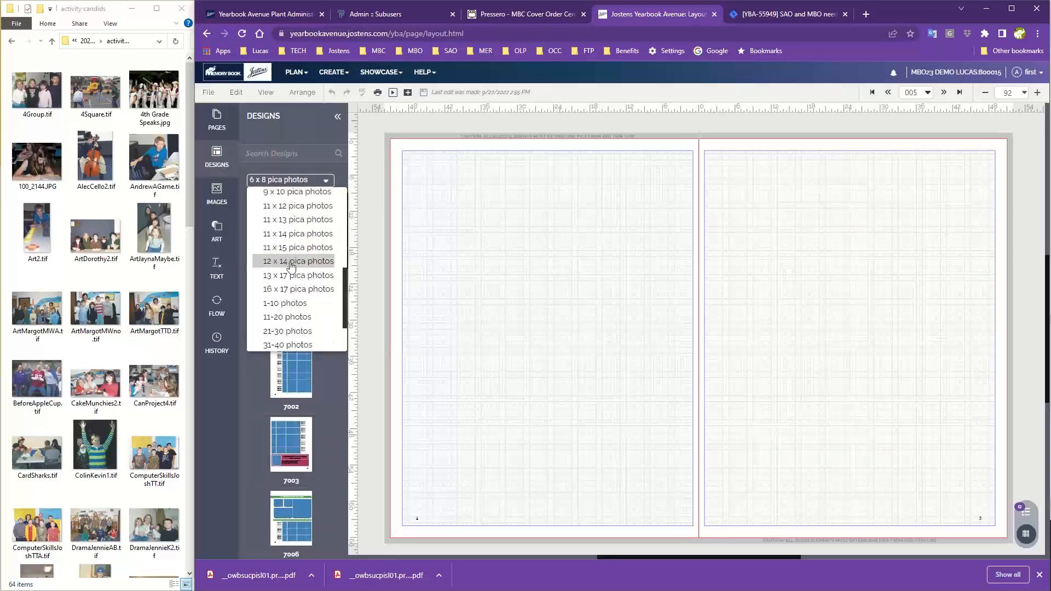
scroll(291, 266, down, 3)
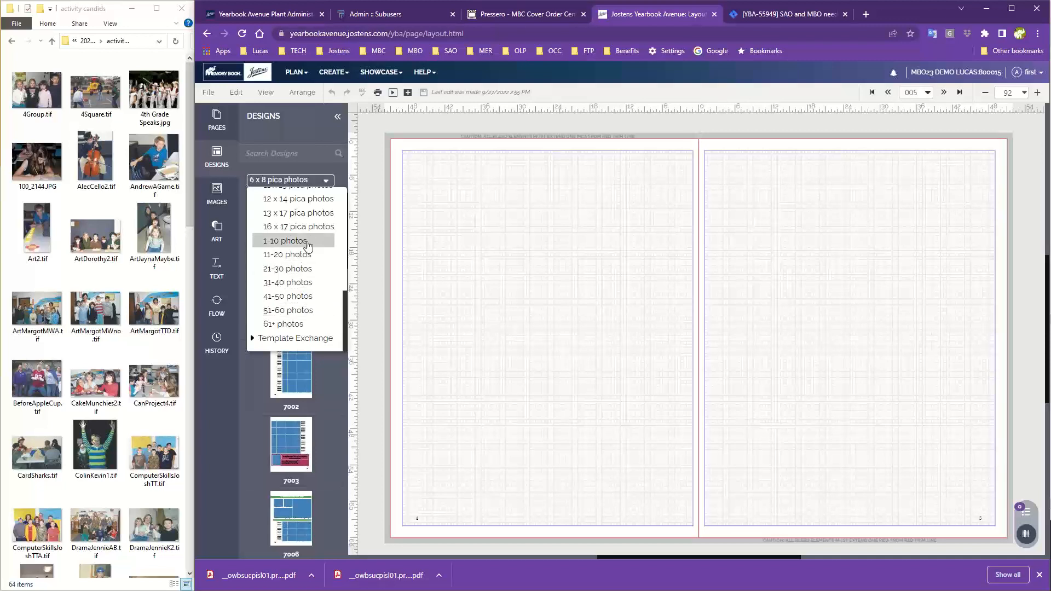
click(289, 255)
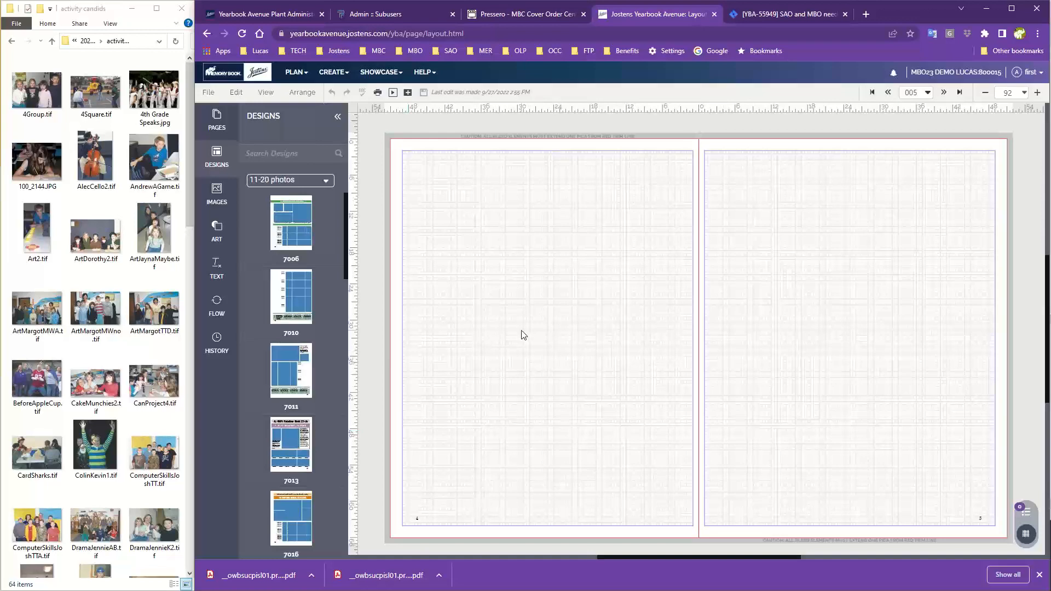
Apply portrait design 7006 to page 4 and design 7011 to page 5 without retaining existing content
drag(289, 221, 533, 258)
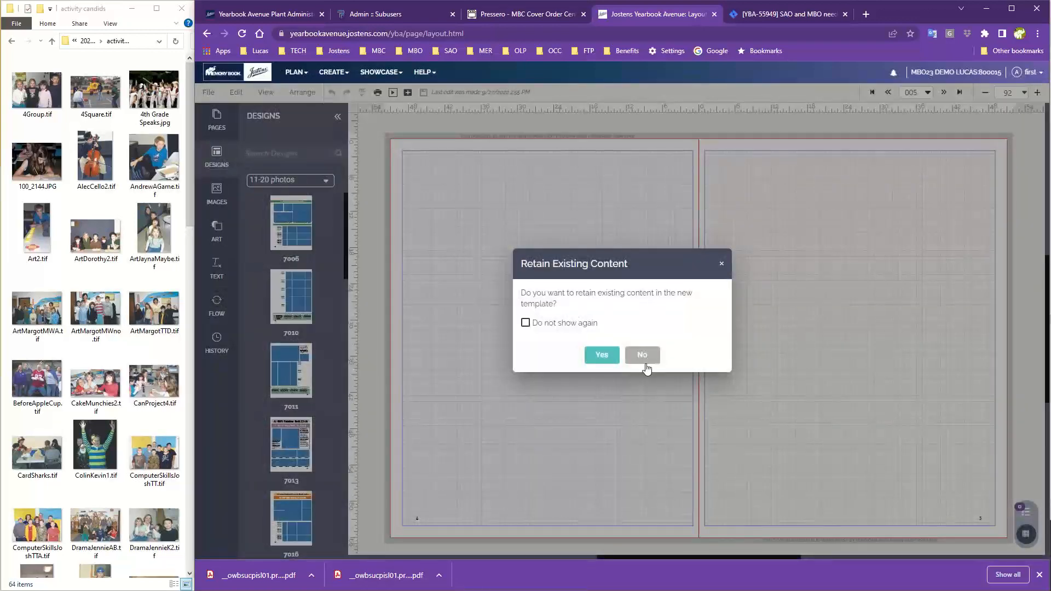
click(643, 356)
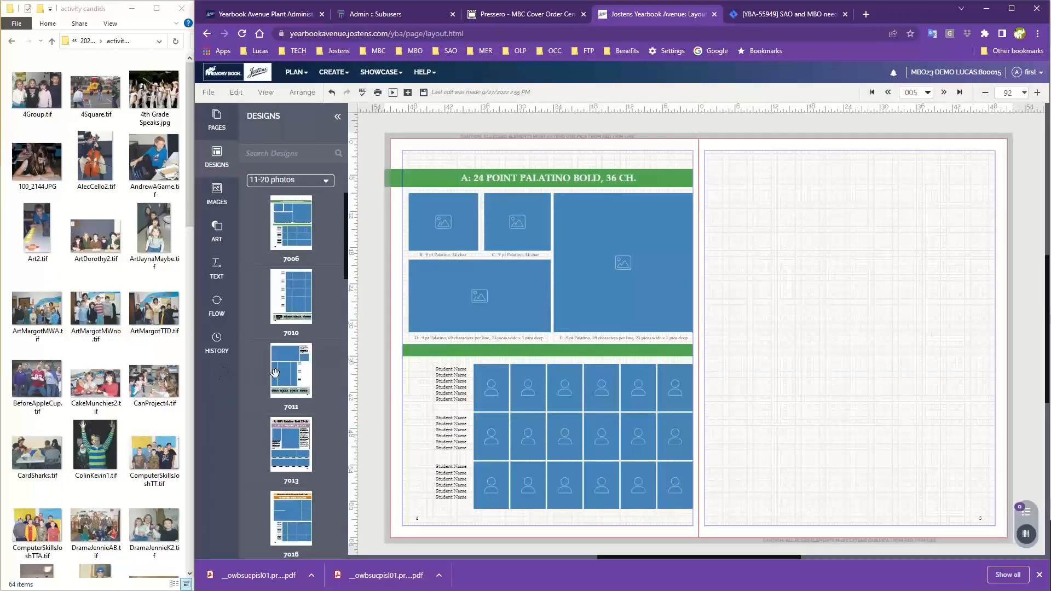
drag(274, 373, 807, 302)
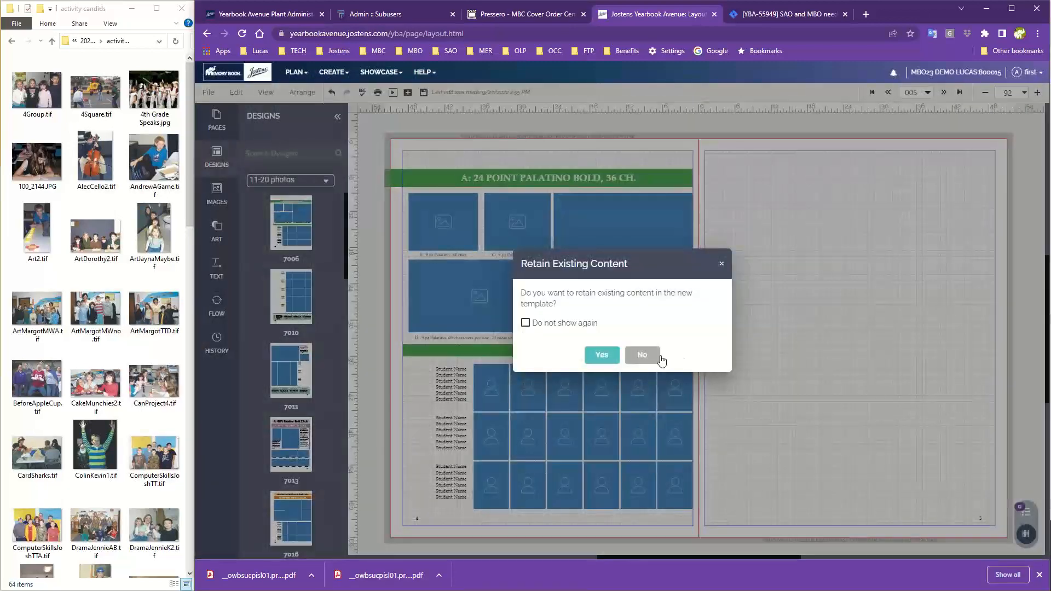
click(660, 357)
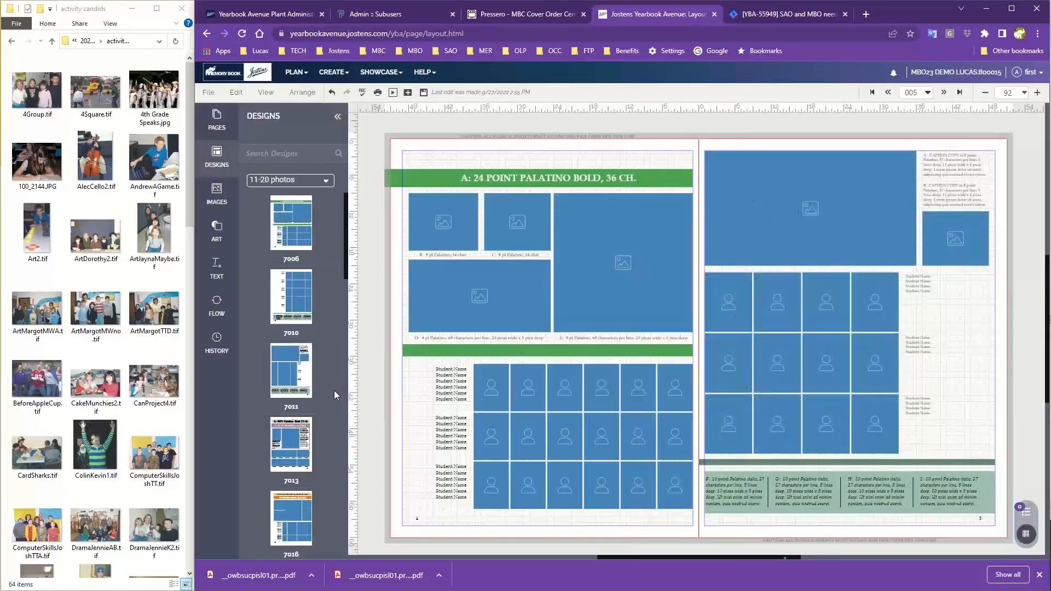
Replace page 5 with portrait design 7010 and page 4 with design 7011, without retaining existing content
drag(284, 287, 858, 321)
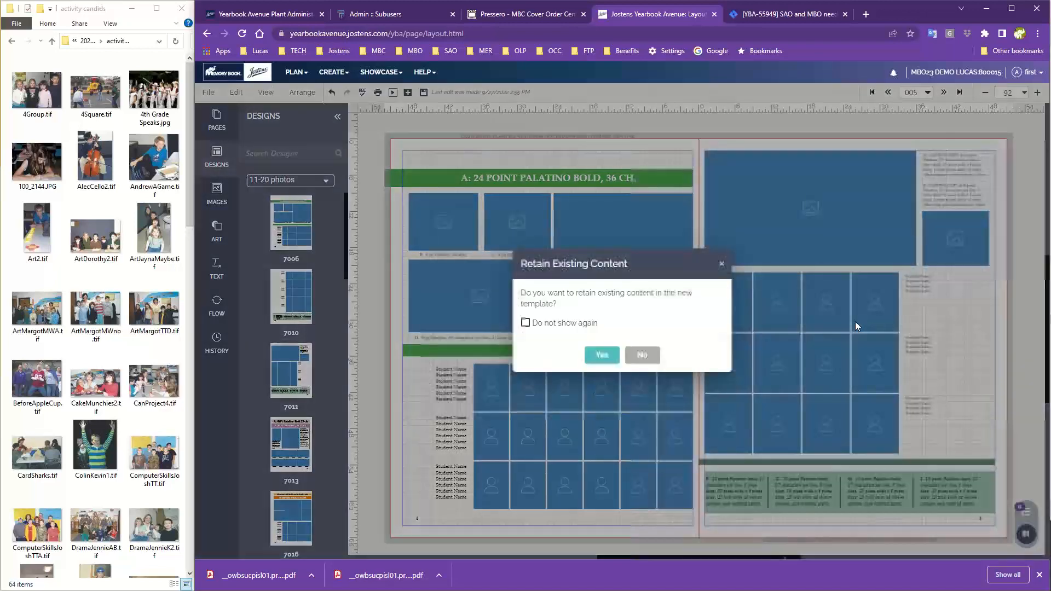
click(651, 356)
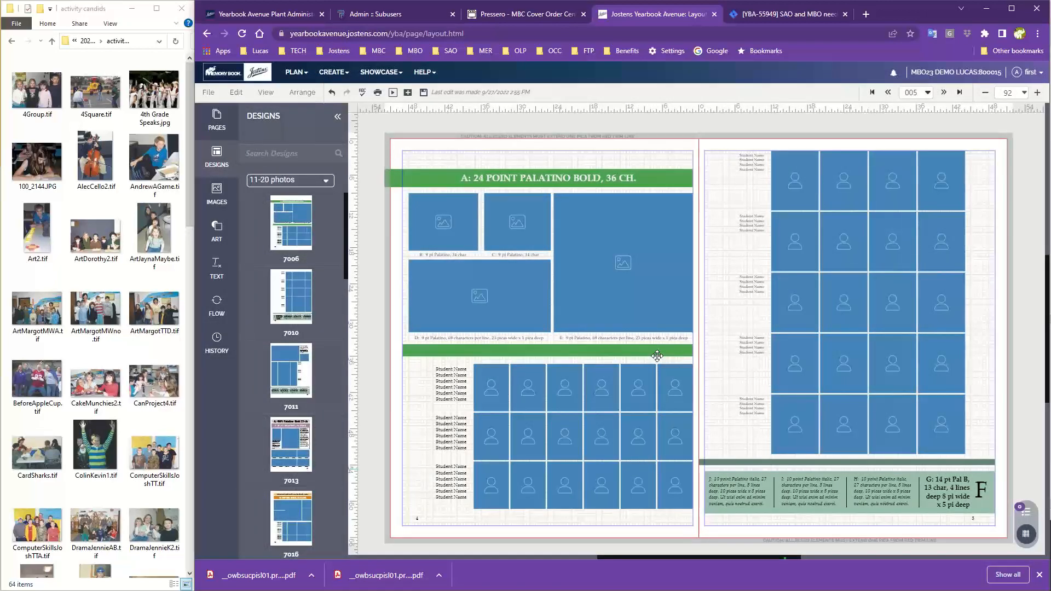
drag(296, 371, 561, 289)
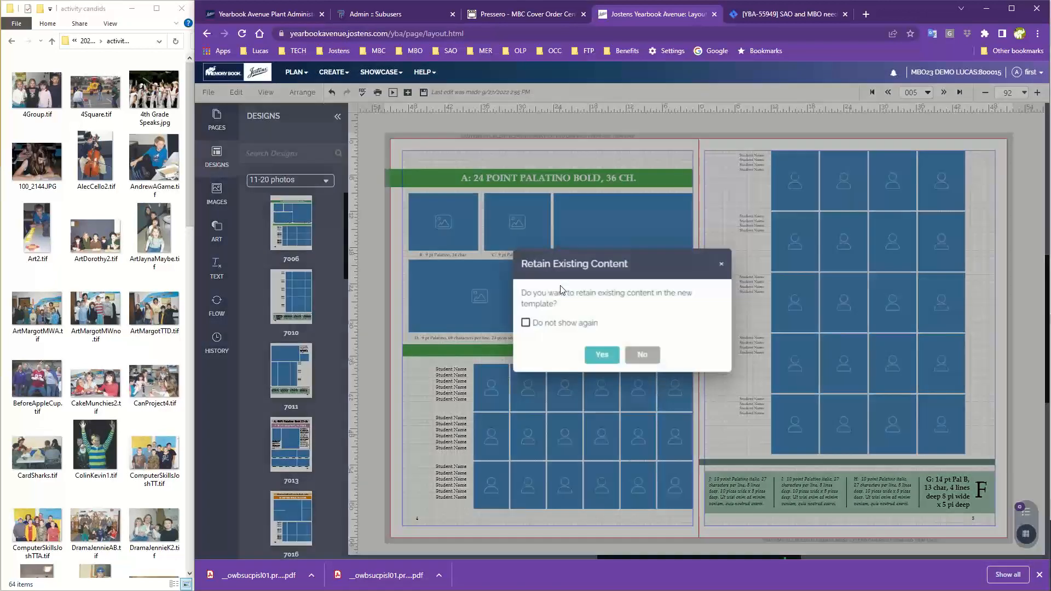
click(641, 355)
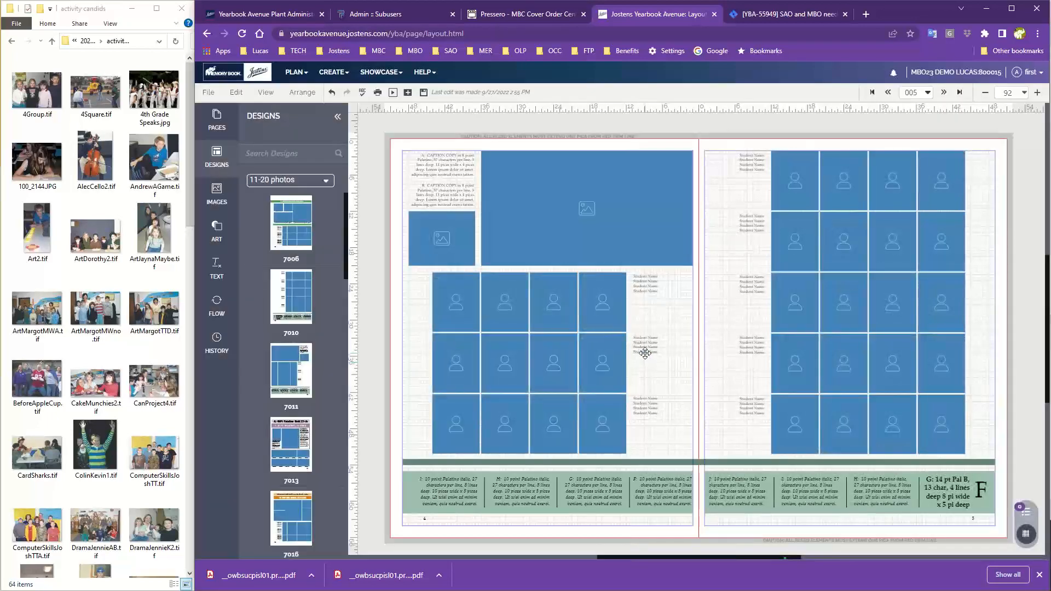
Apply design 7000 from the 21-30 photos portrait designs to page 4 and design 7001 to page 5 without retaining existing content
click(604, 304)
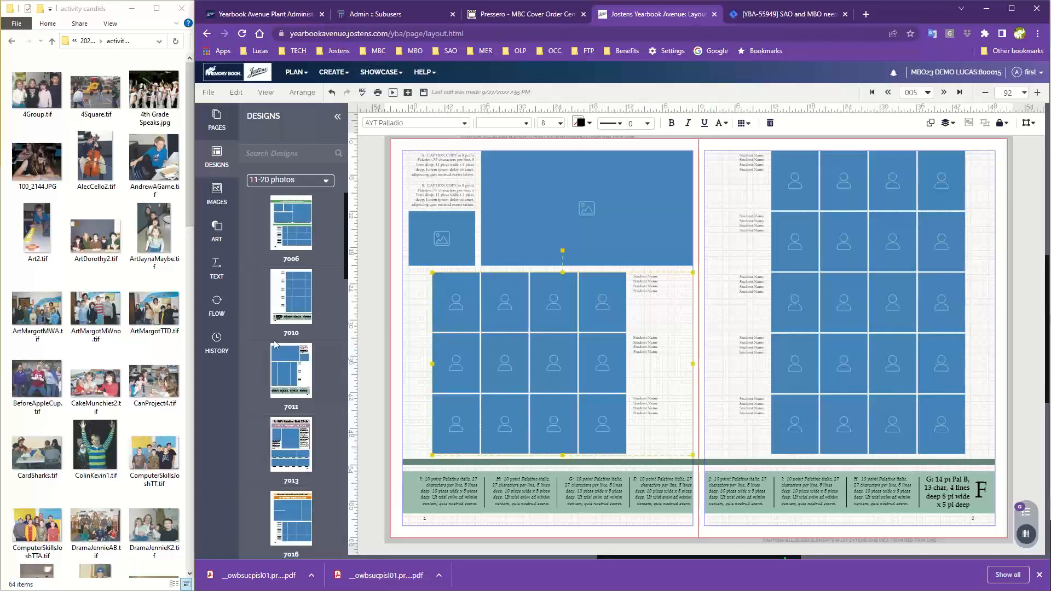
click(272, 189)
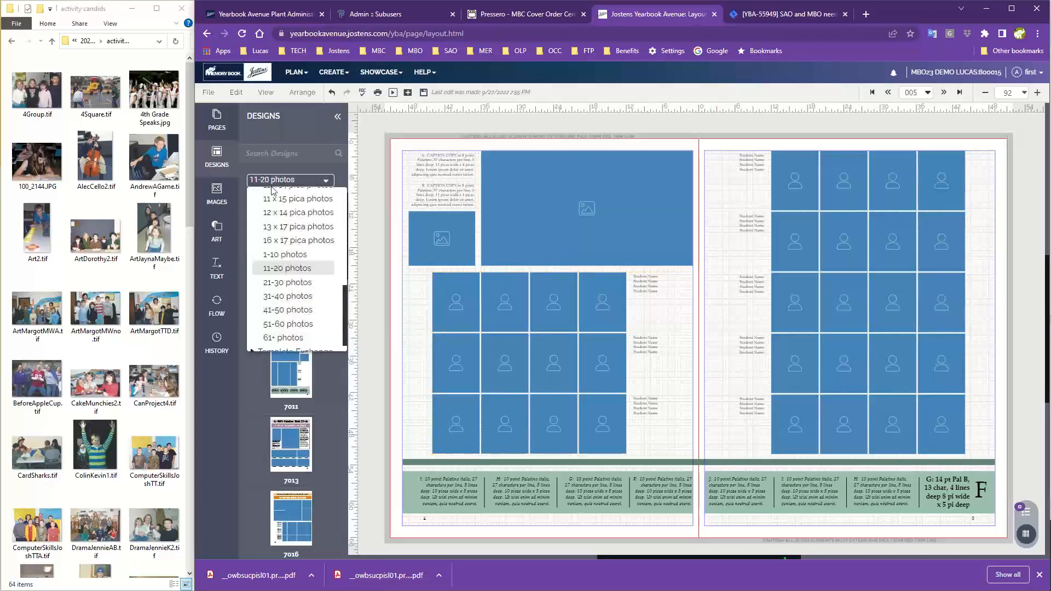
click(293, 285)
drag(285, 215, 533, 252)
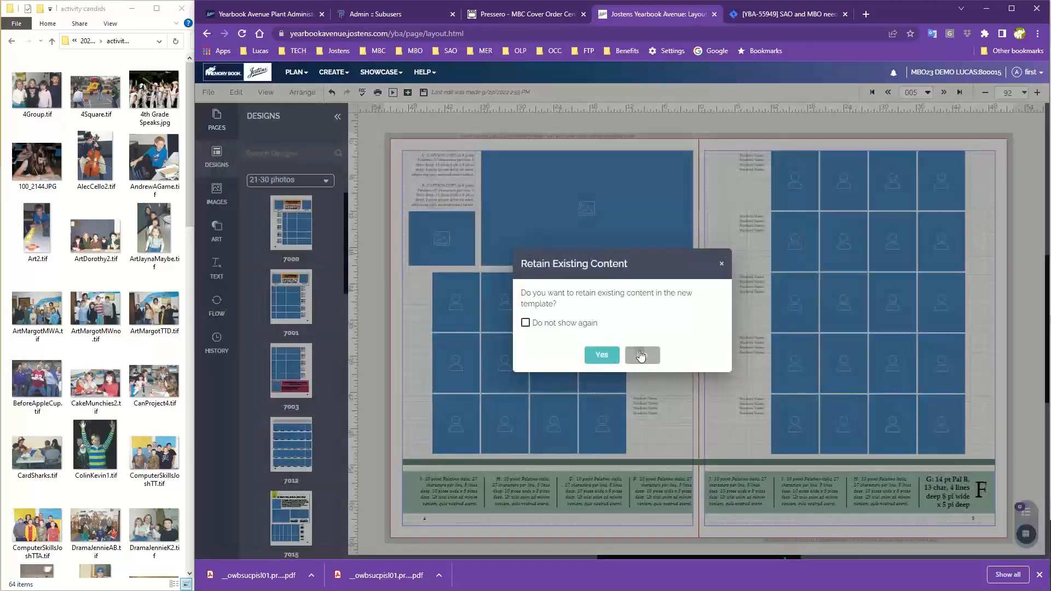
click(640, 354)
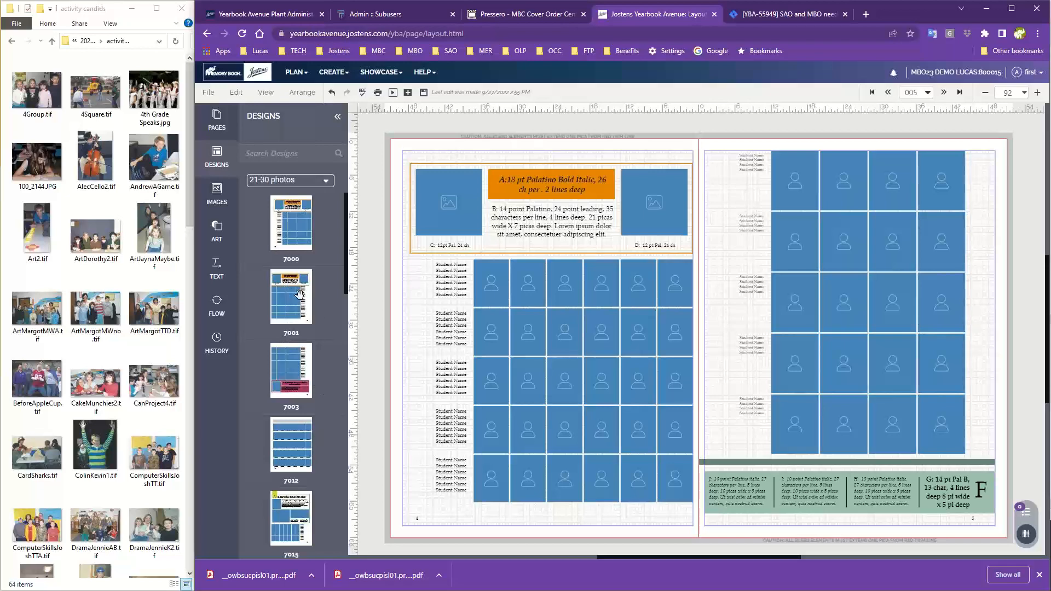
drag(298, 295, 842, 296)
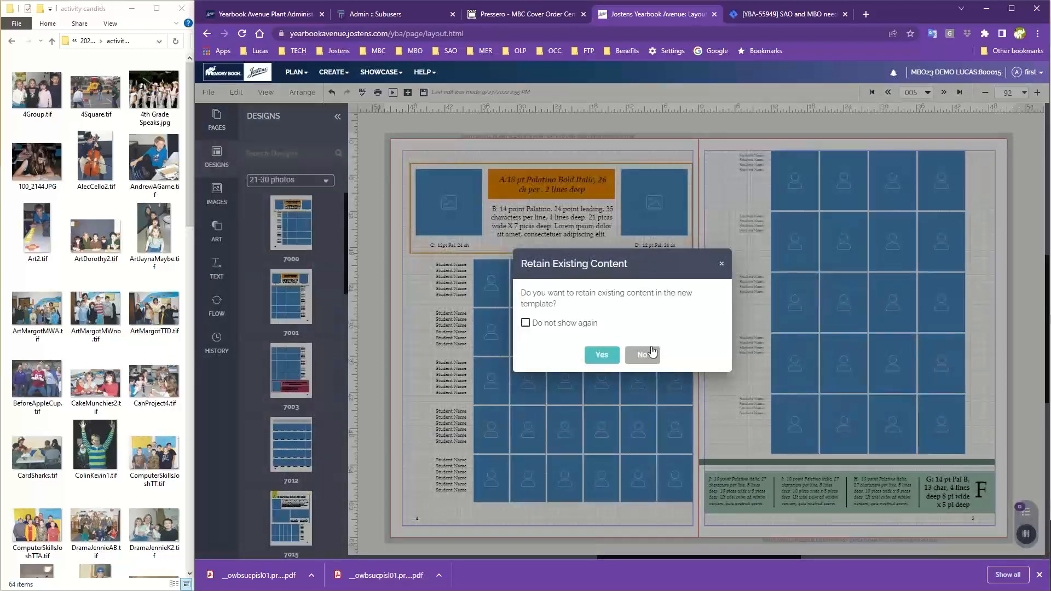
click(639, 356)
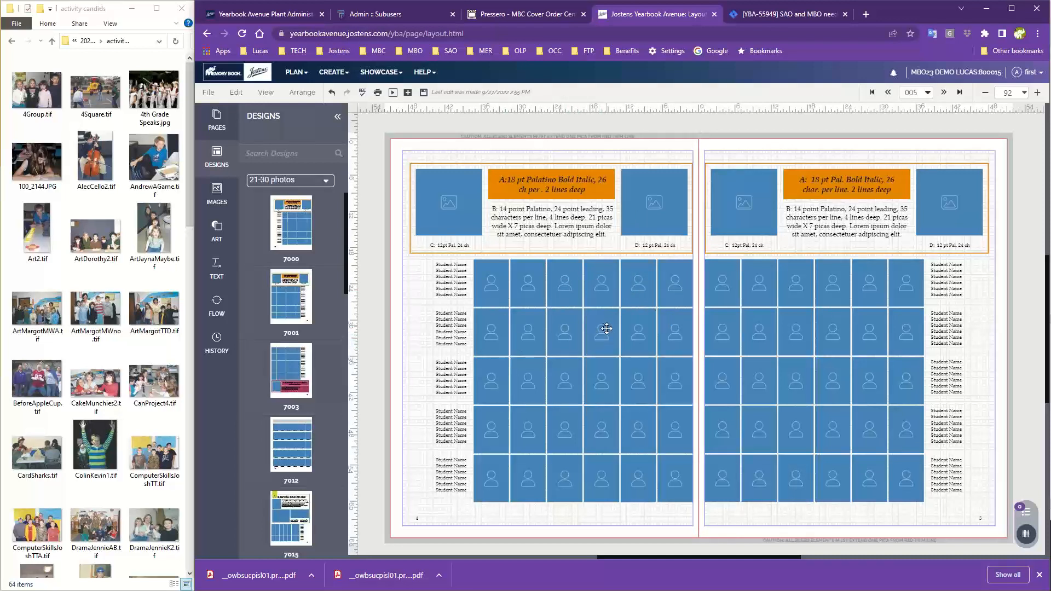
click(640, 331)
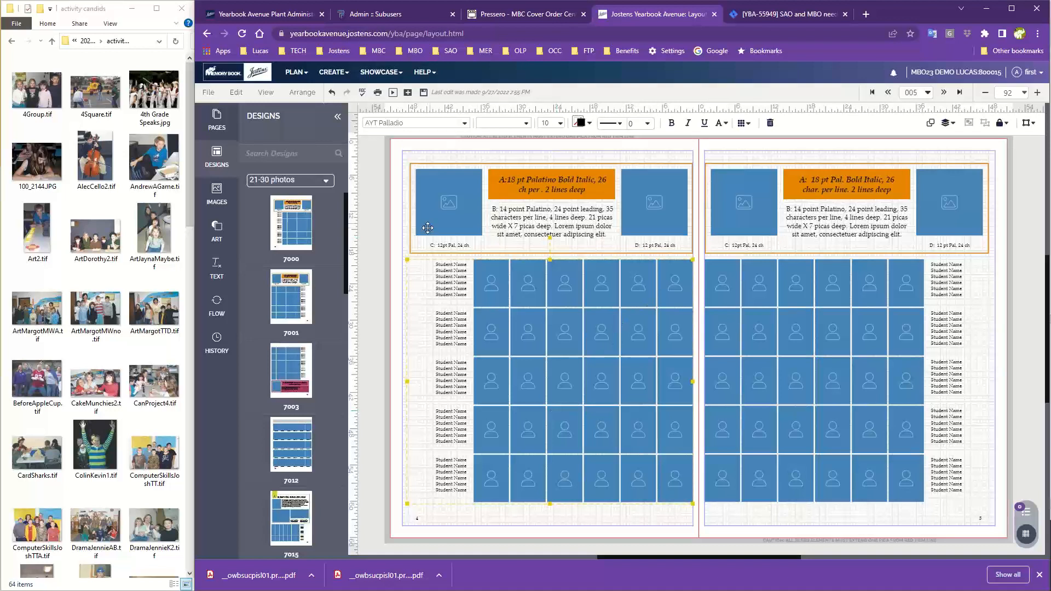
click(397, 216)
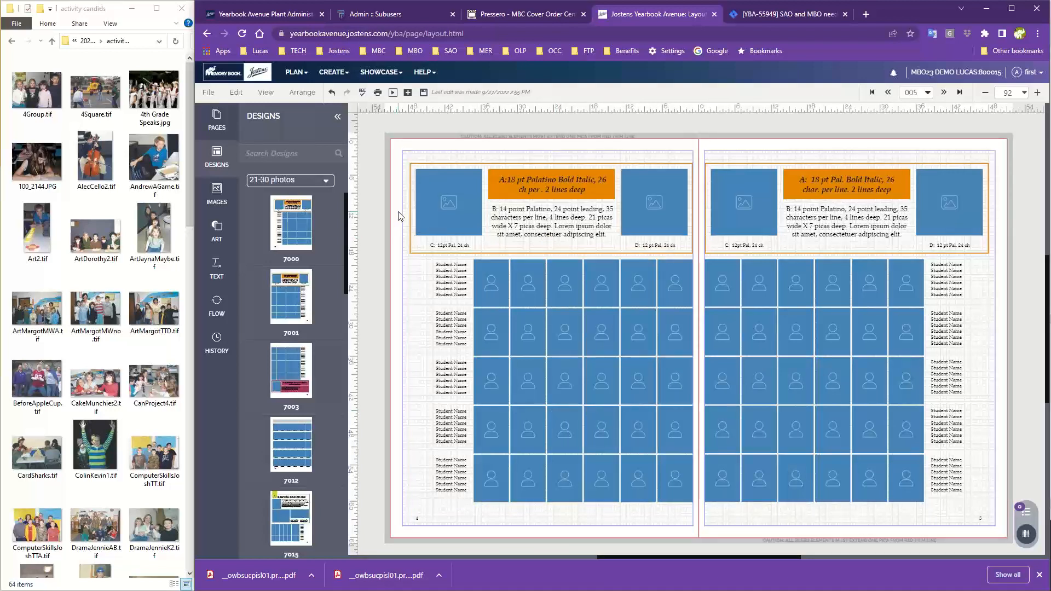
Delete all content on page 5 and place a new portrait flow element with names below the portraits across the page
click(216, 305)
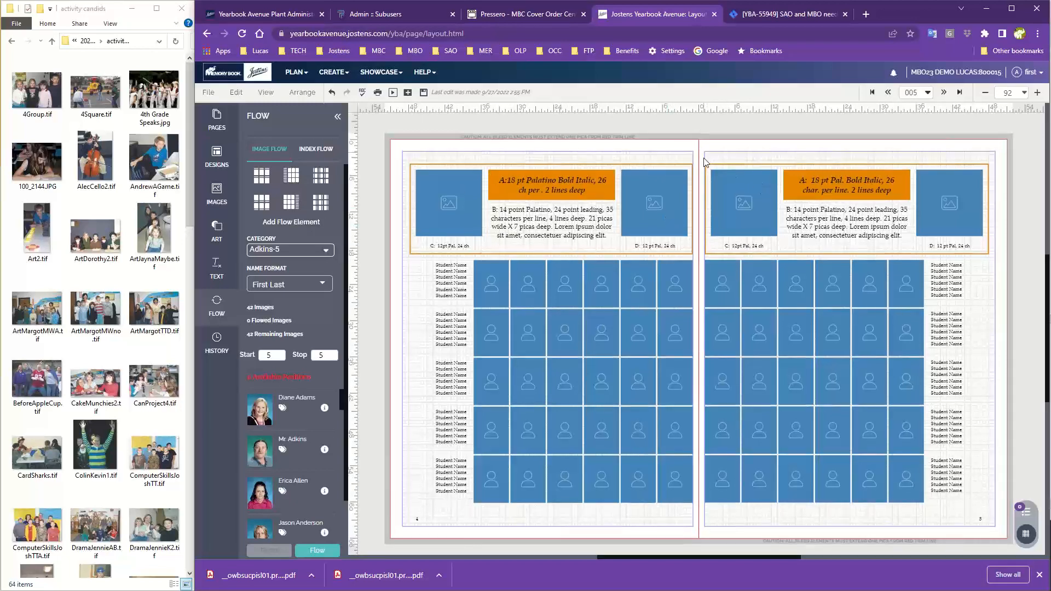
drag(706, 162, 965, 496)
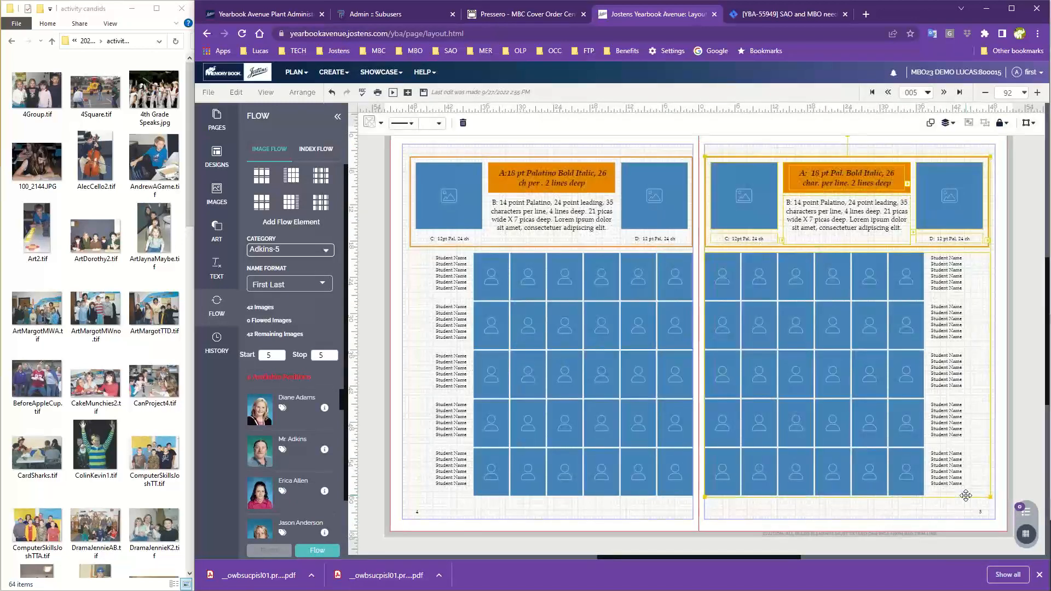
key(Delete)
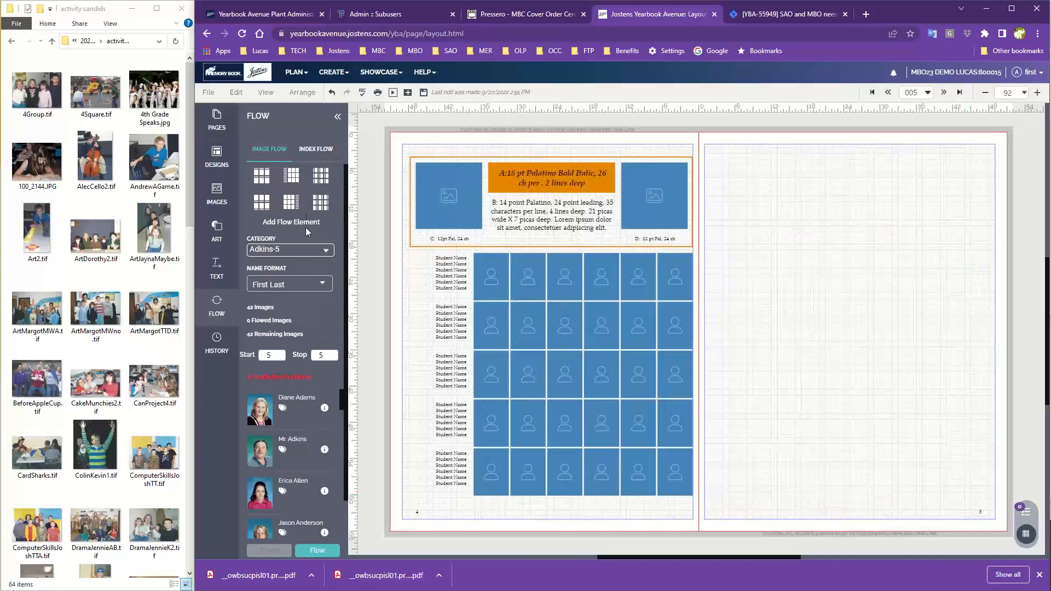
drag(271, 208, 797, 267)
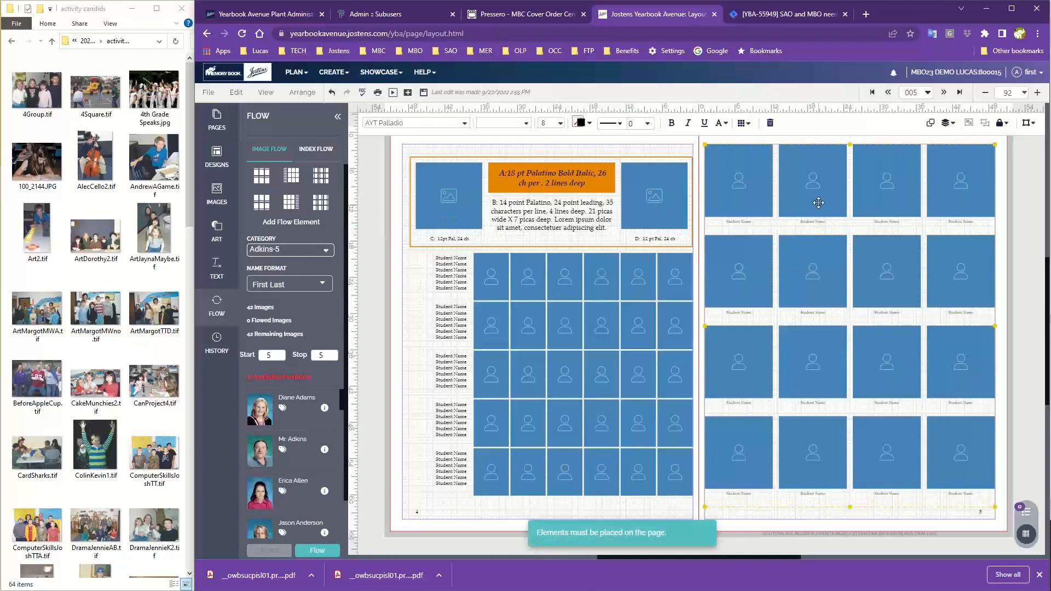
drag(818, 202, 814, 204)
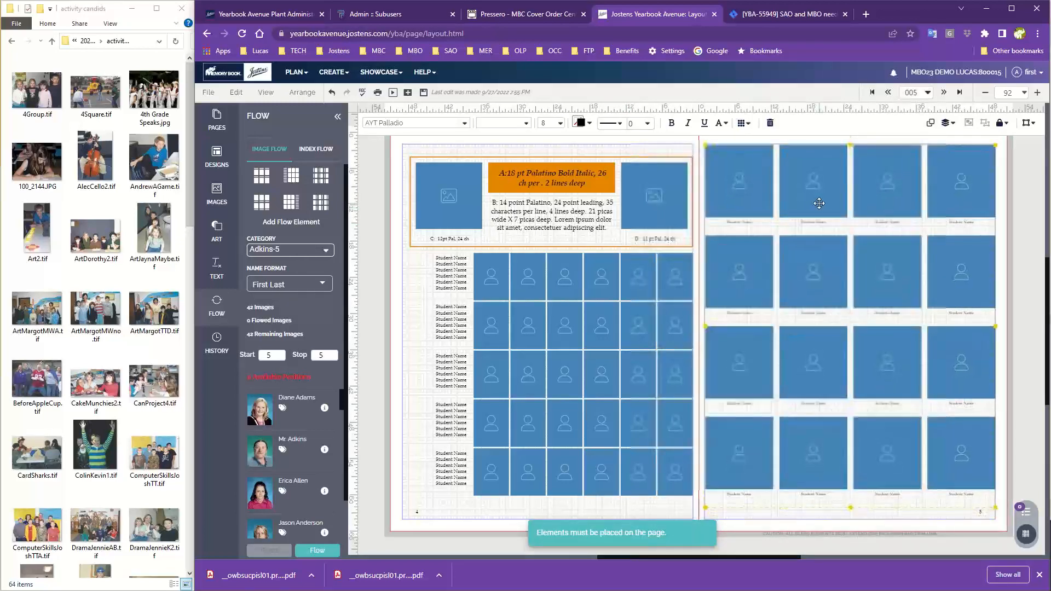
Set the portrait grid of the flow element on page 5 to 7 rows and 7 columns
click(743, 126)
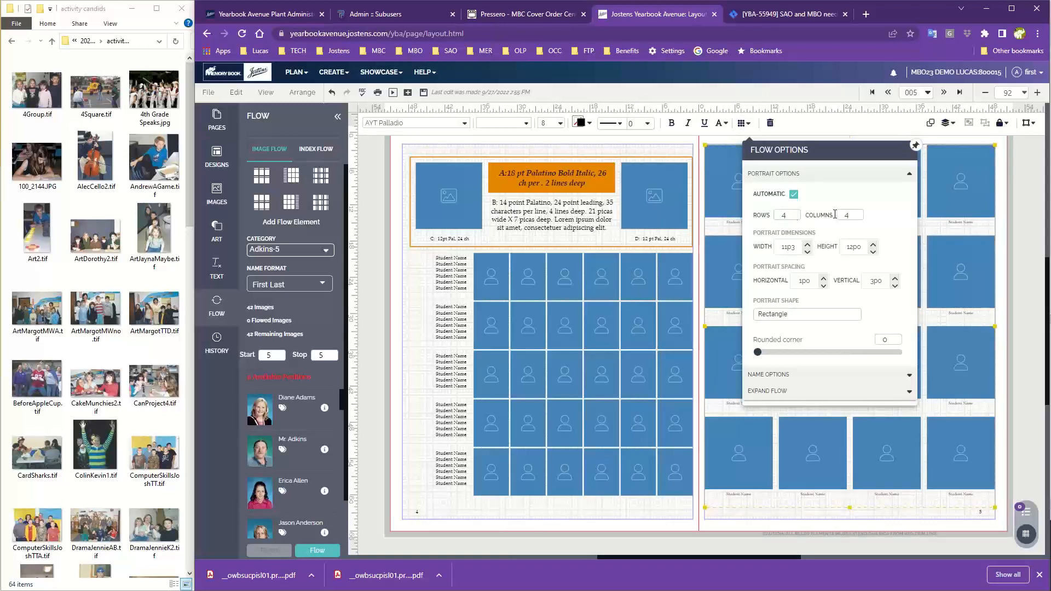
click(795, 212)
click(795, 212)
click(795, 213)
click(847, 213)
key(Up)
key(Up)
key(Up)
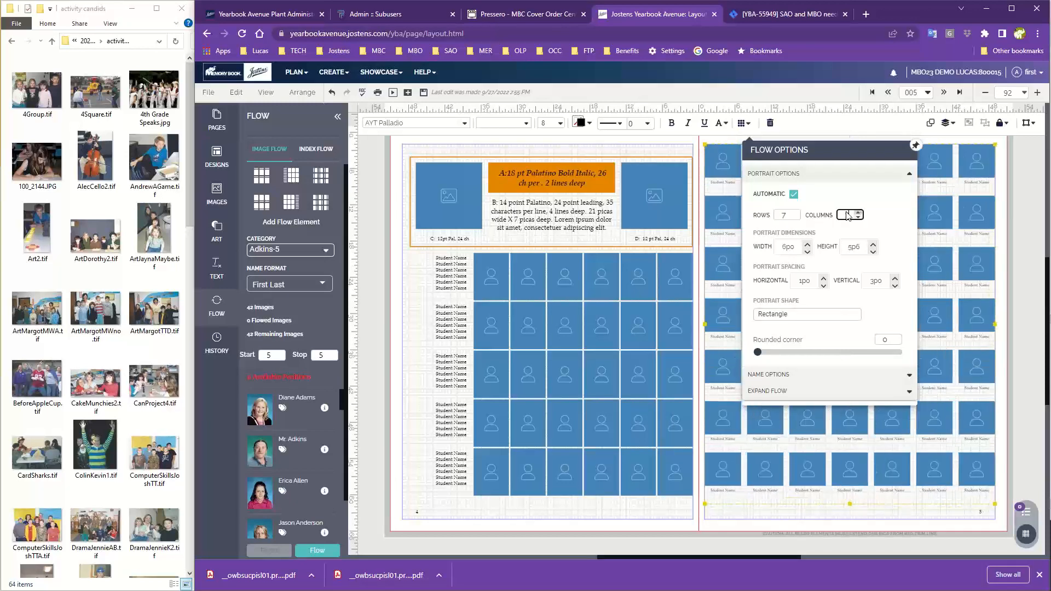
Reduce the portrait grid on page 5 to 5 rows and 5 columns and try to widen the portraits
double_click(807, 244)
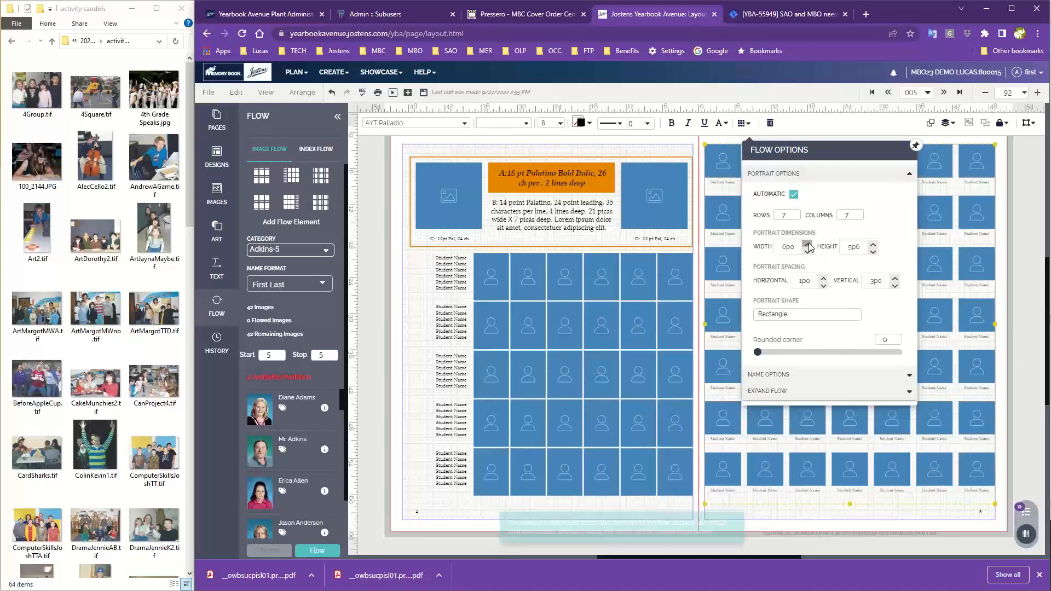
click(857, 217)
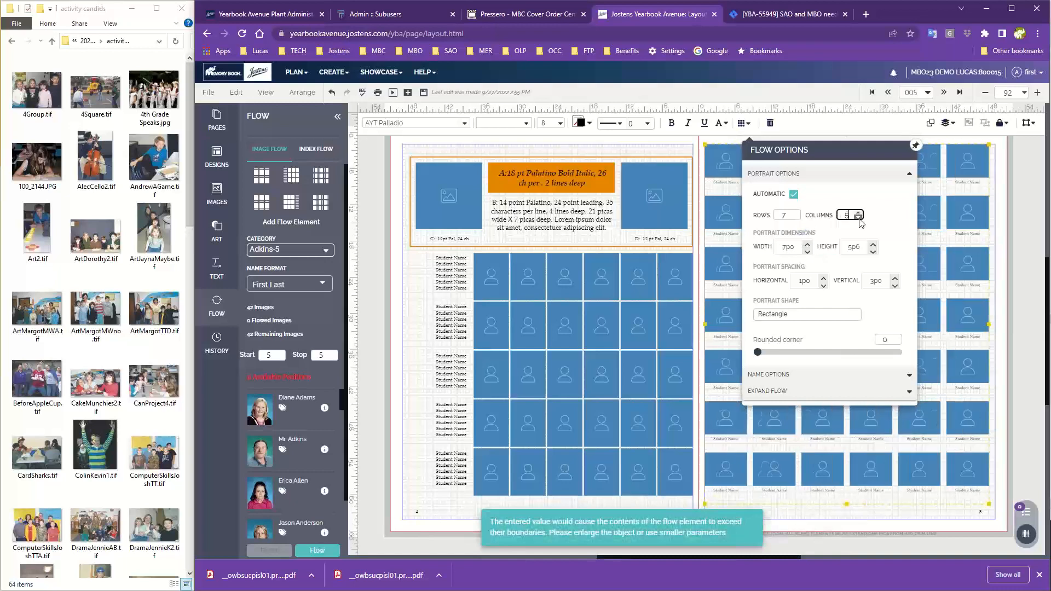
click(858, 217)
double_click(796, 218)
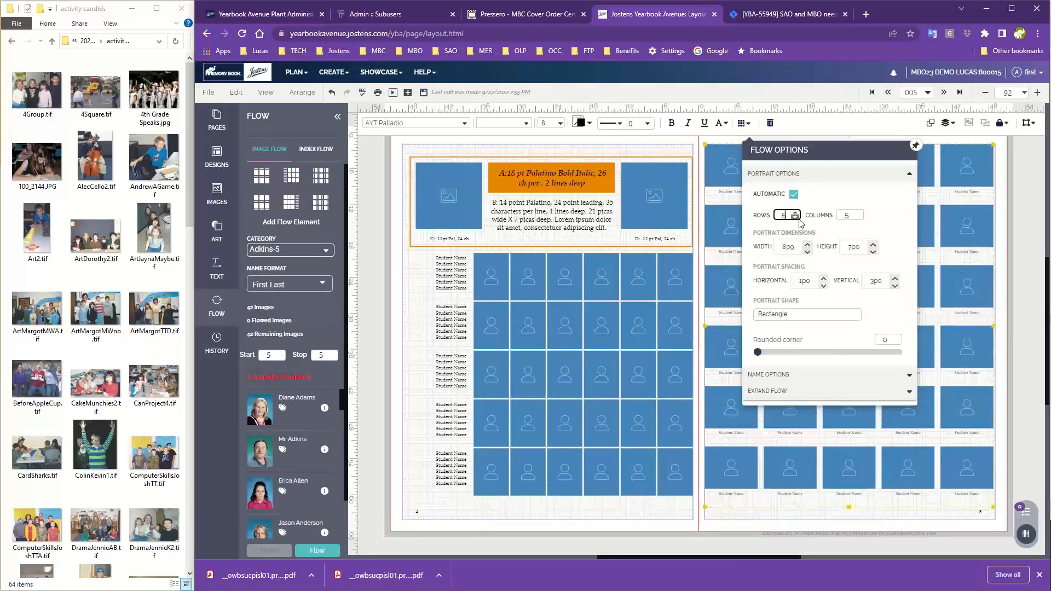
double_click(806, 244)
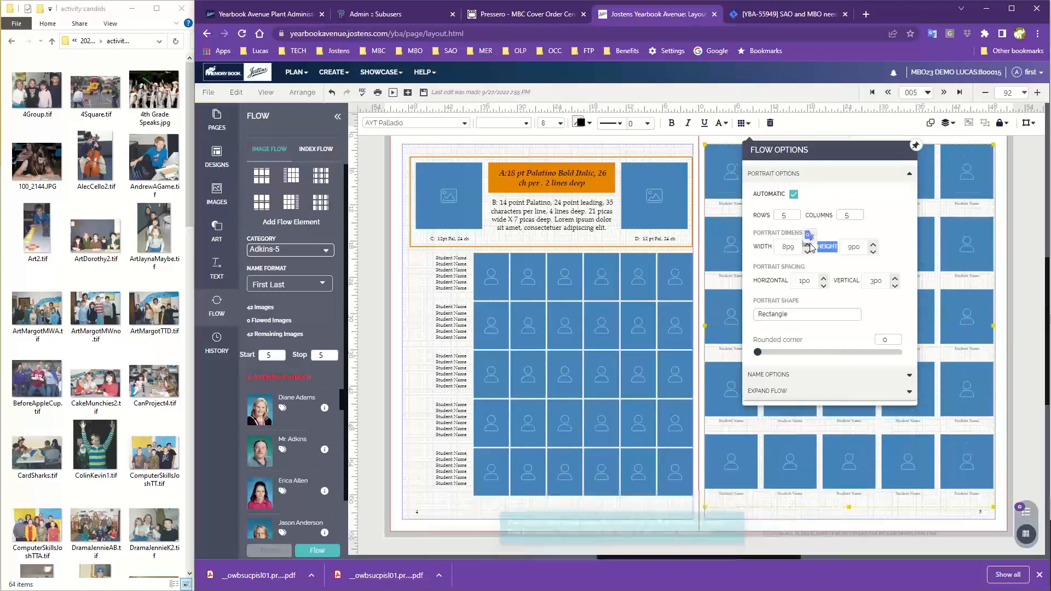
Set the vertical portrait spacing on page 5 to 2p0 and the portrait height to 10p0
drag(825, 155, 652, 191)
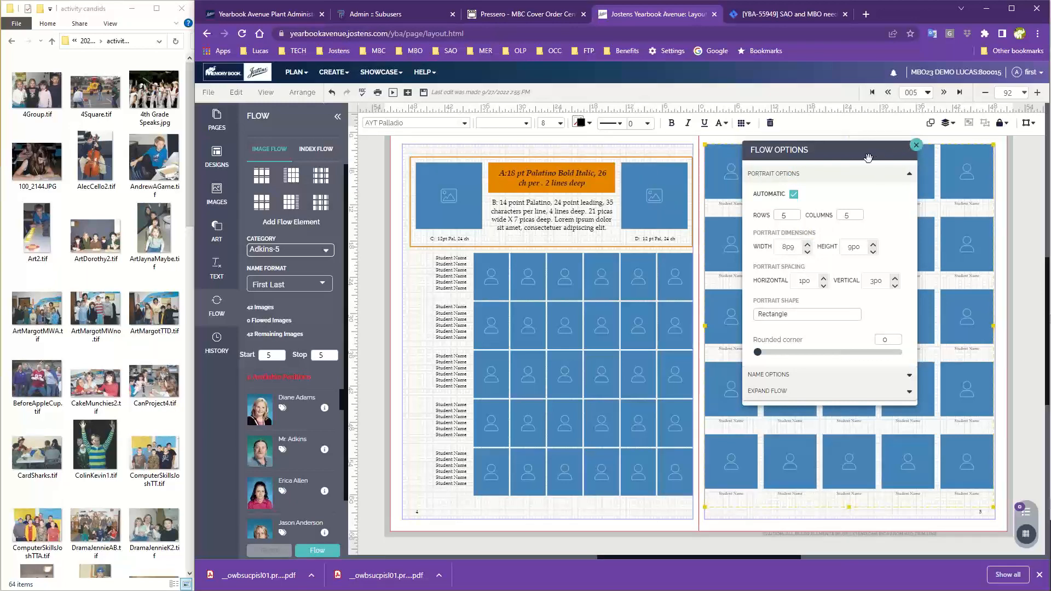
drag(871, 159, 643, 153)
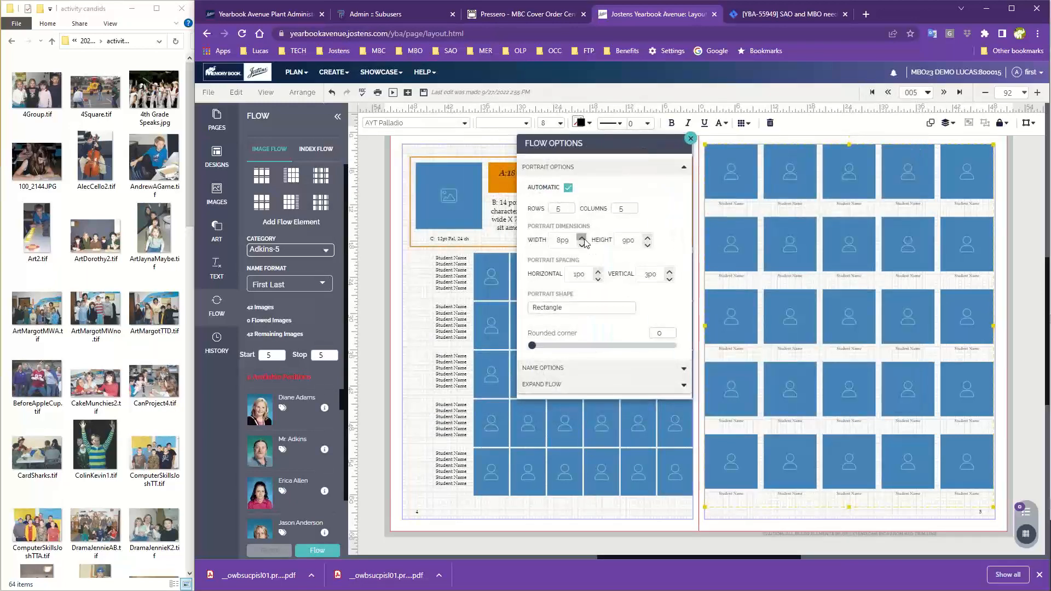
click(582, 237)
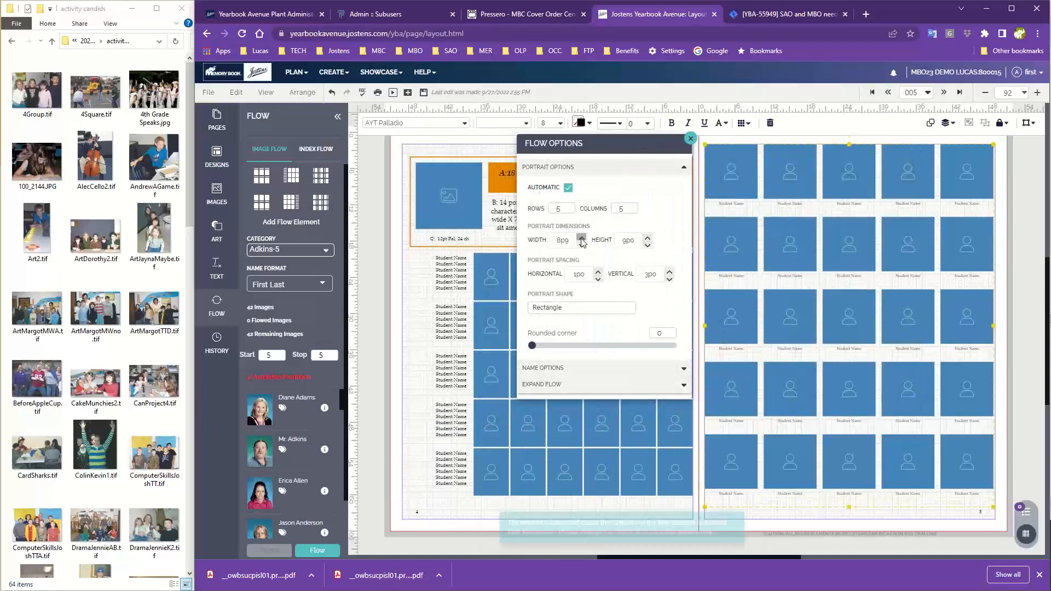
click(669, 279)
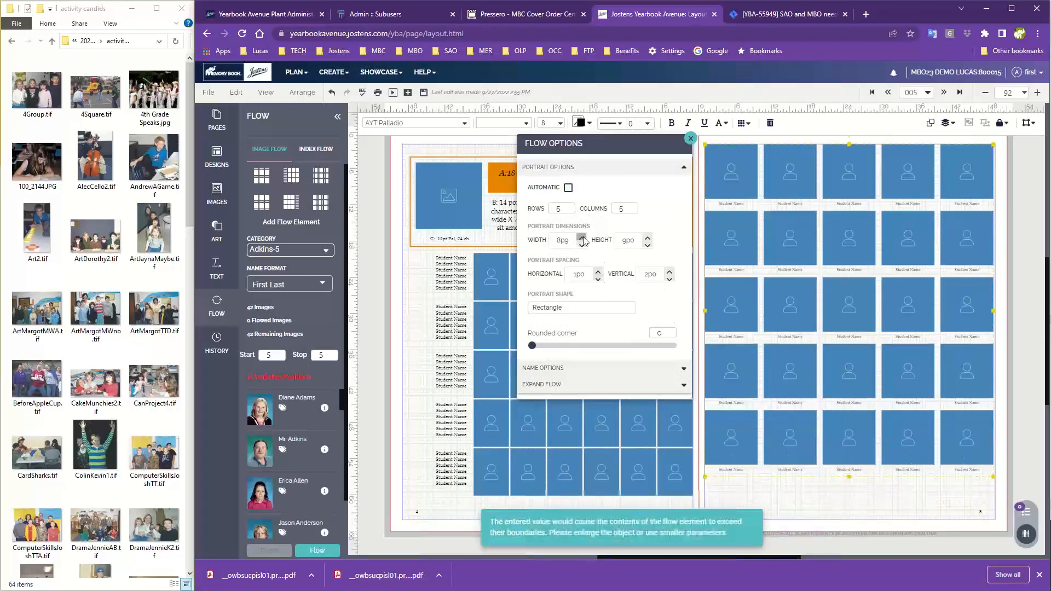
click(648, 240)
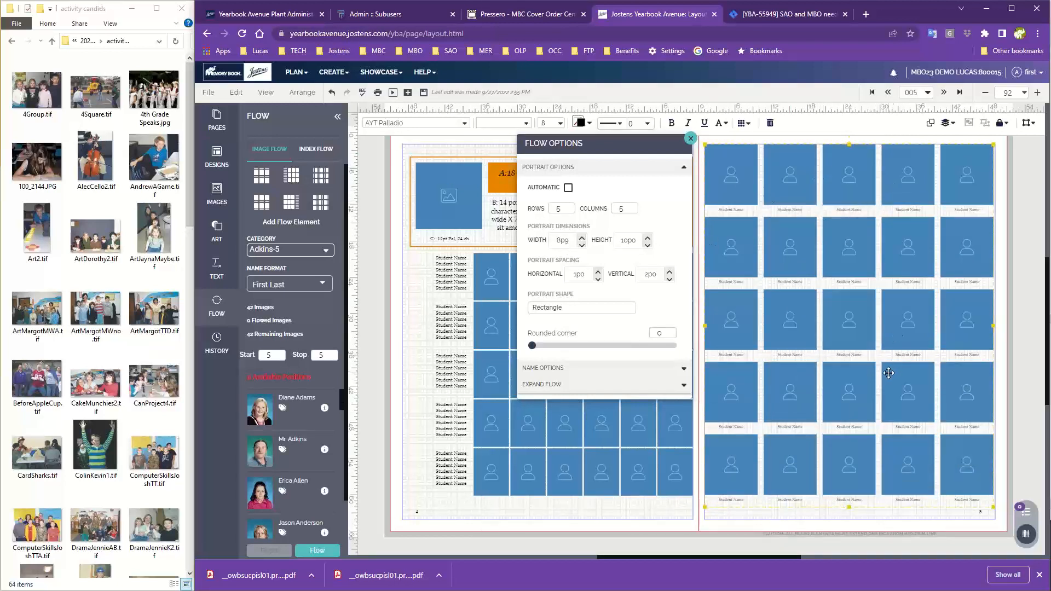
click(688, 141)
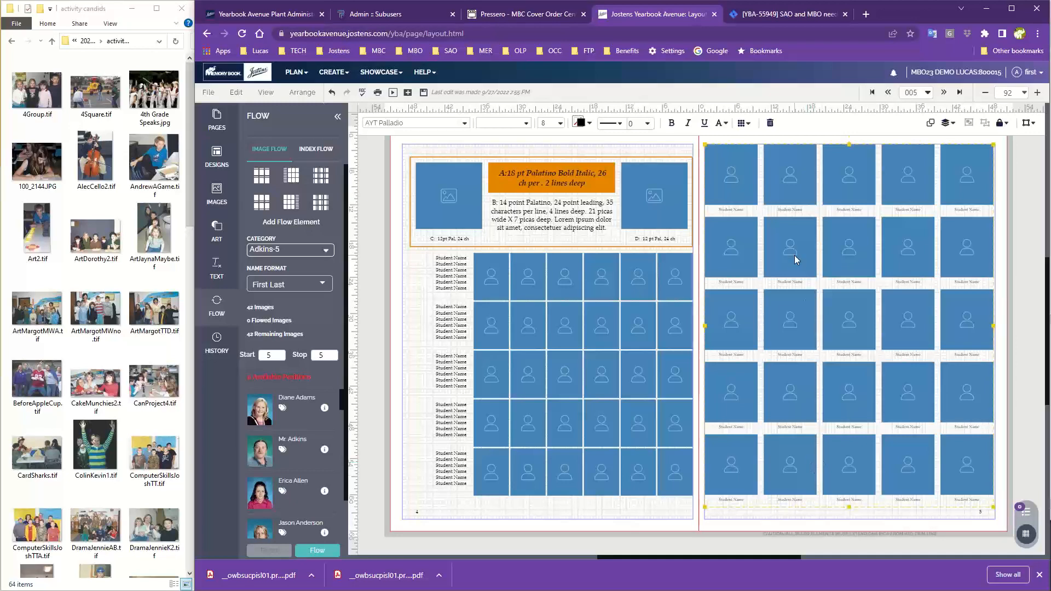
Delete the flow element from page 5 and apply portrait design 7001 to that page
key(Delete)
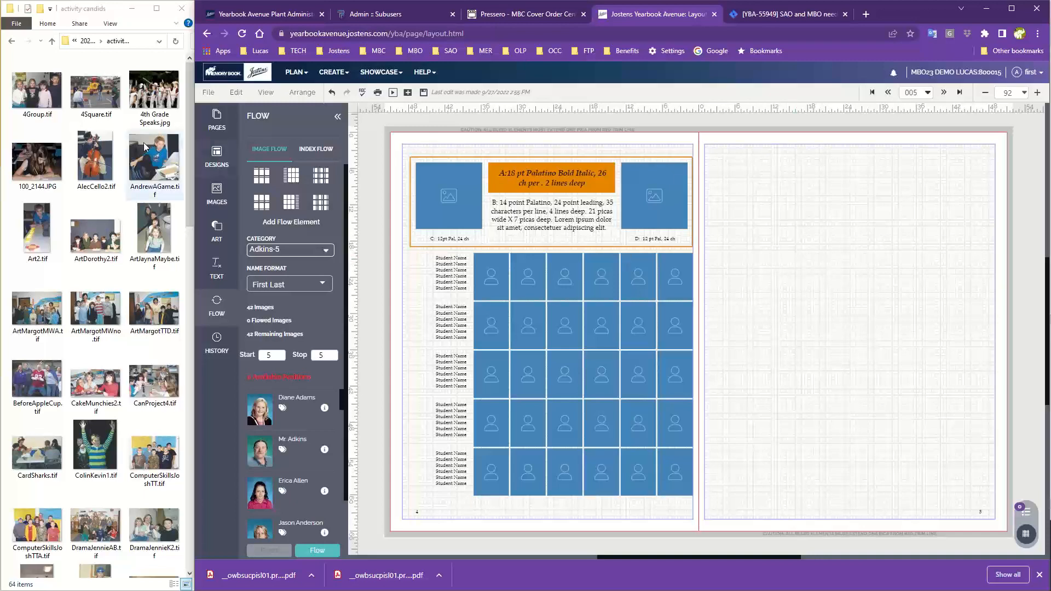
click(218, 161)
drag(301, 242, 879, 287)
click(653, 360)
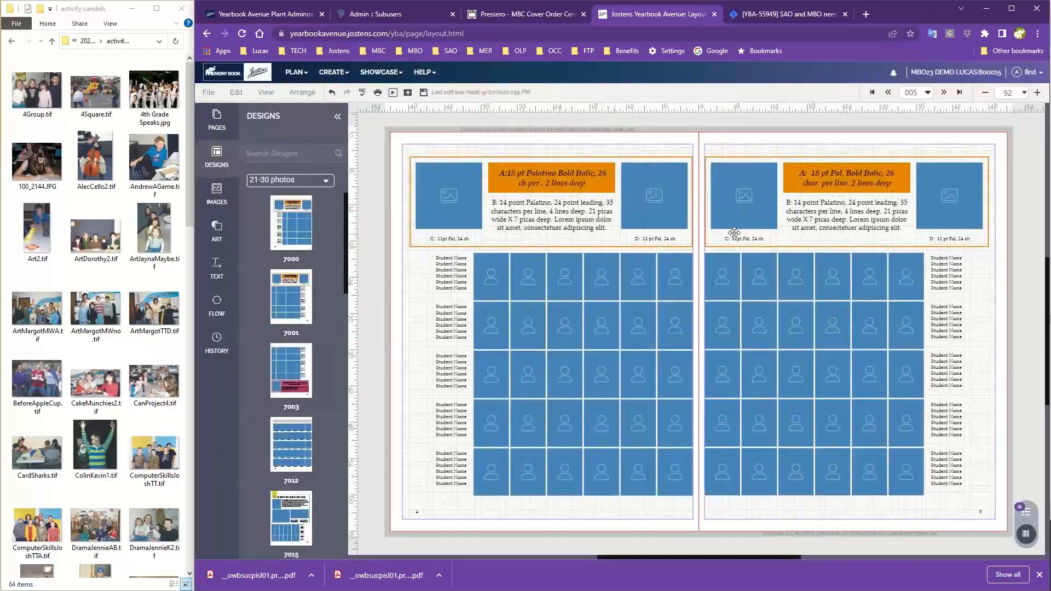
Set the image flow category to Drake-4 with the First Last name format
click(217, 308)
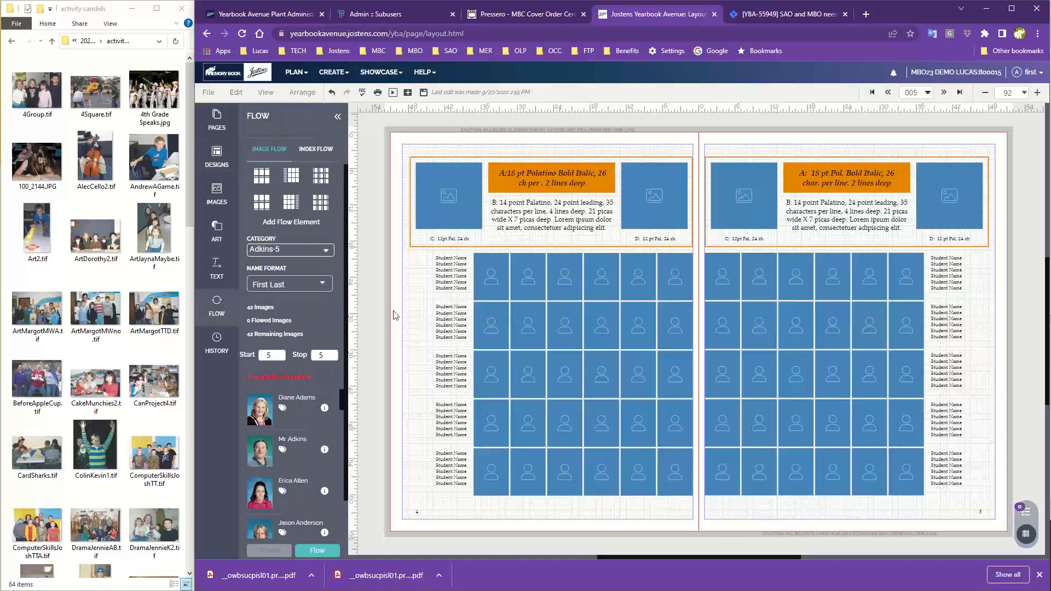
click(288, 254)
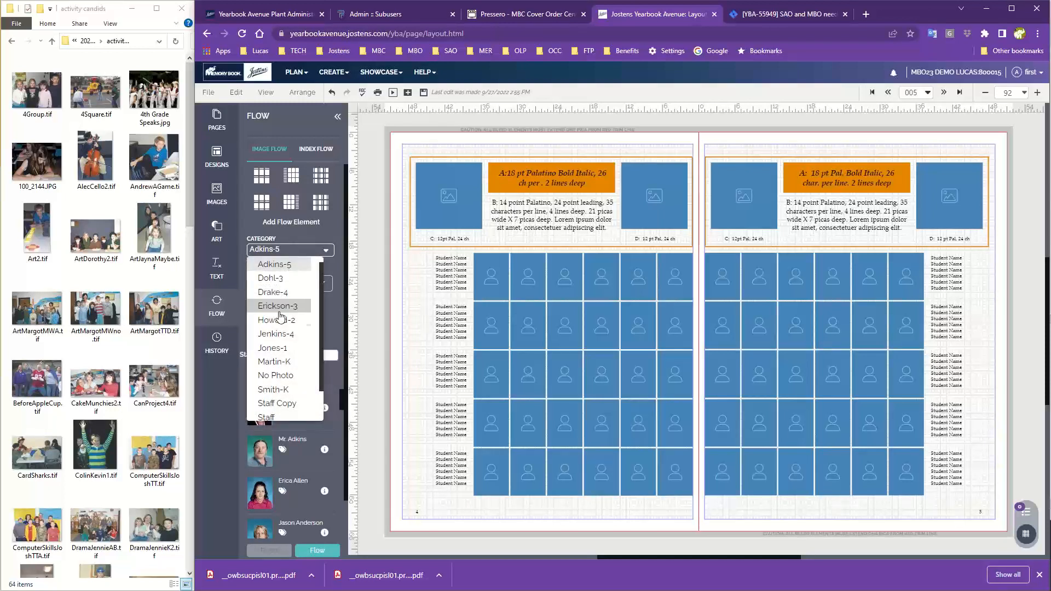
click(272, 265)
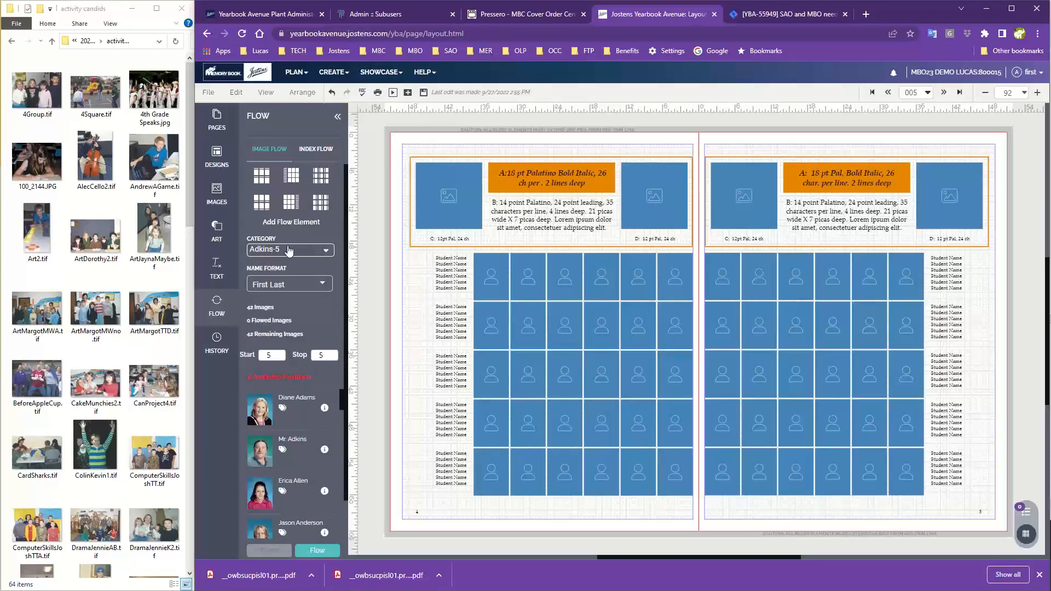
click(289, 250)
click(277, 284)
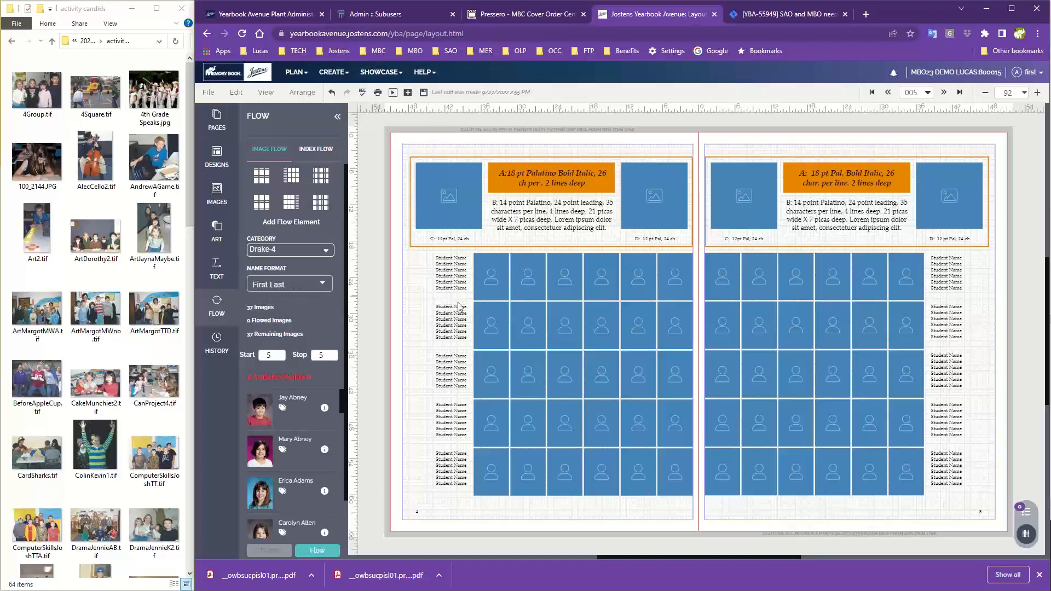
click(299, 284)
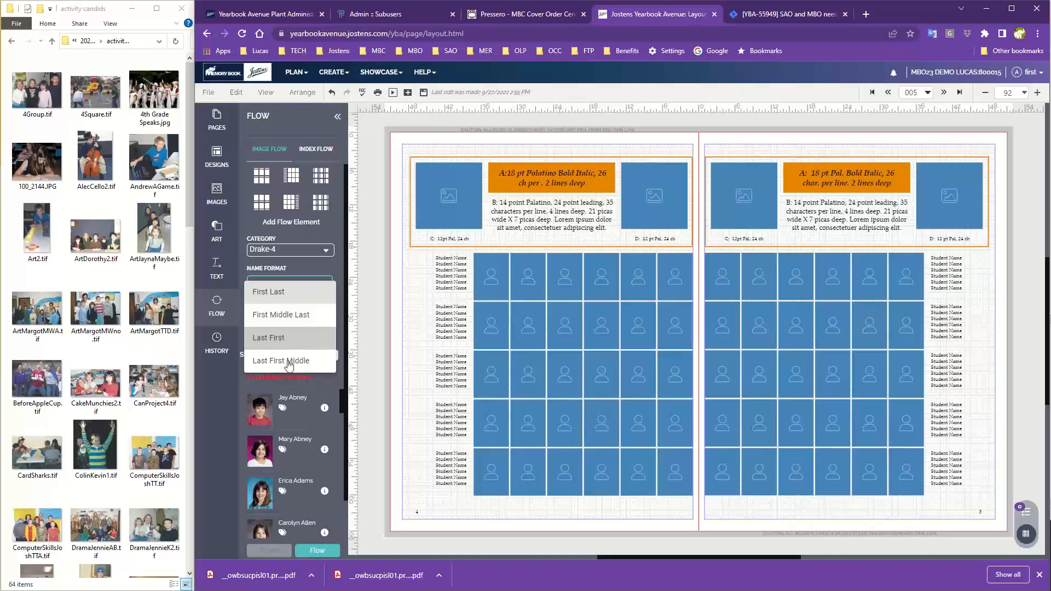
click(313, 313)
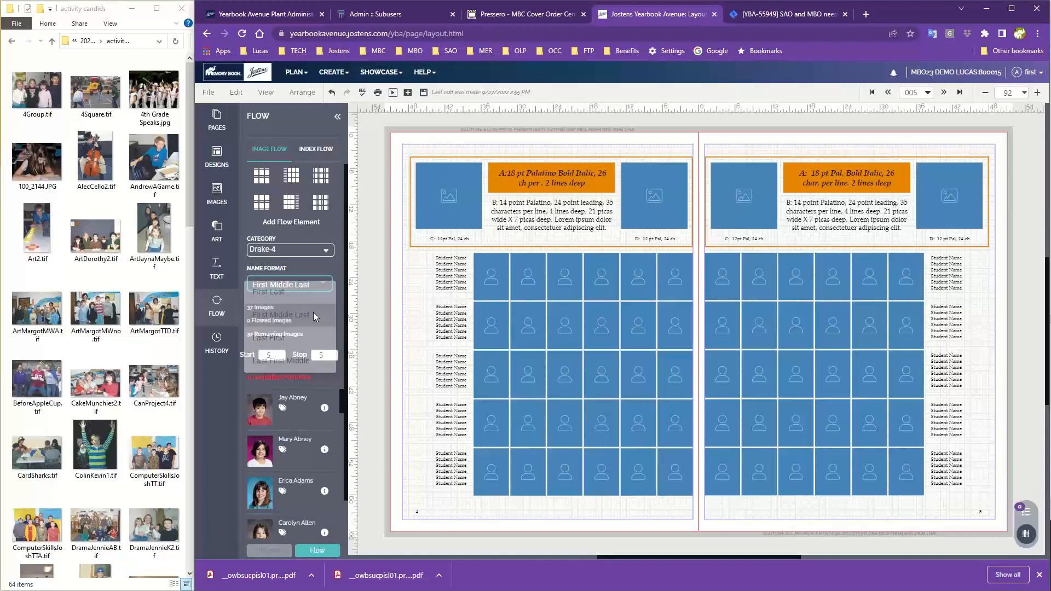
click(266, 285)
click(263, 300)
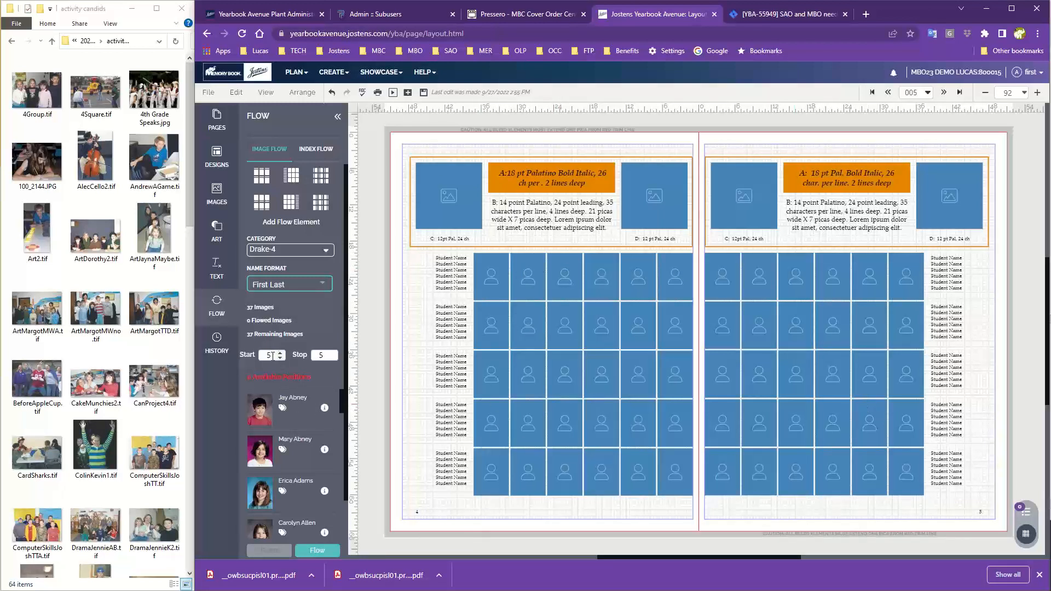
Save the layout and flow the Drake-4 portraits from start page 4 through page 5
drag(272, 356, 261, 359)
text(4)
click(319, 326)
click(424, 94)
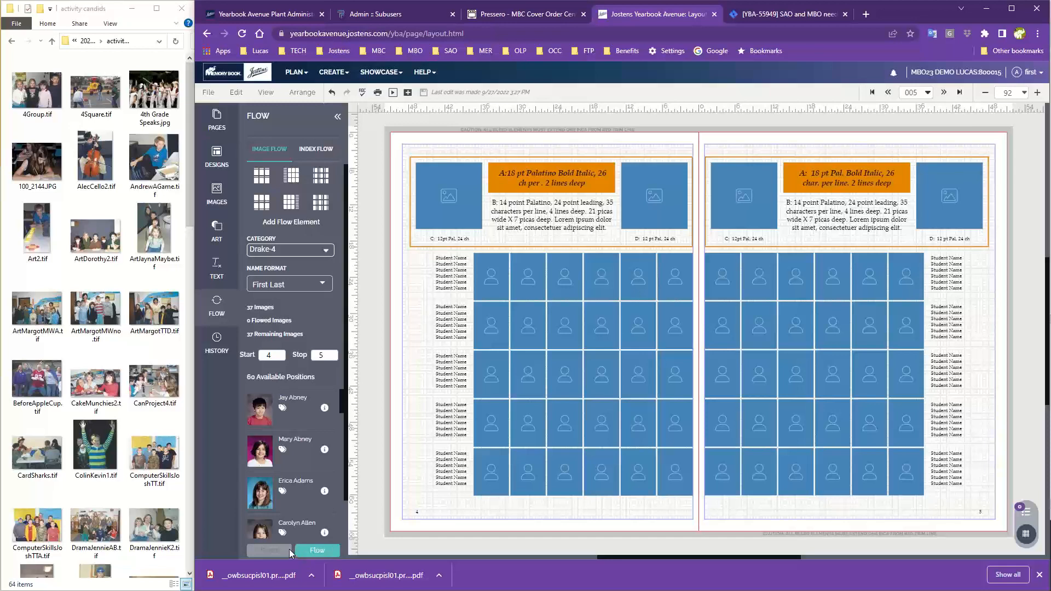
click(305, 553)
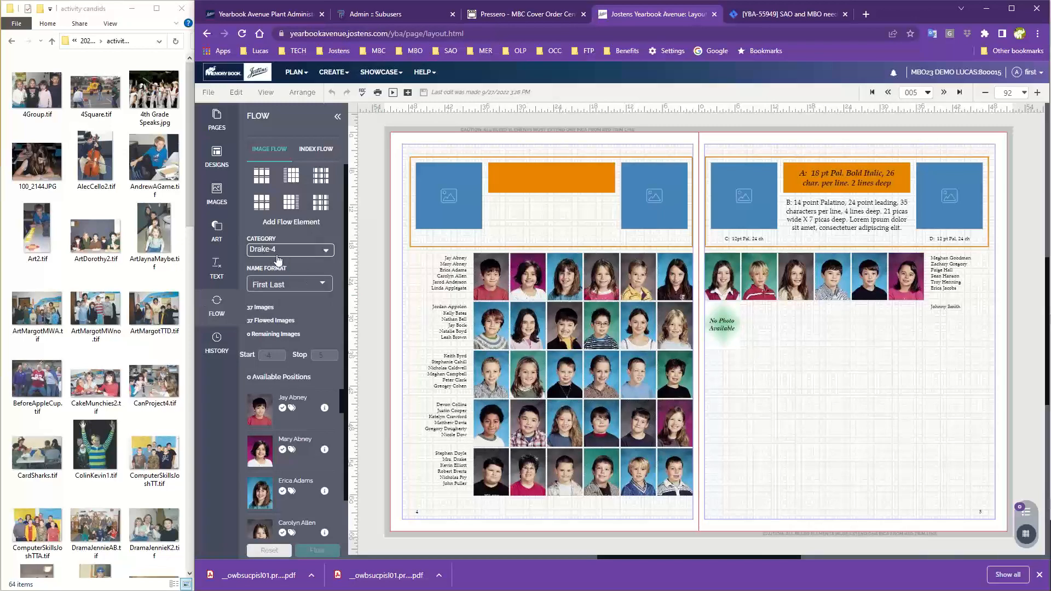
Reset the flowed Drake-4 portraits and restore the five hidden portrait positions in the second row of page 5
click(270, 550)
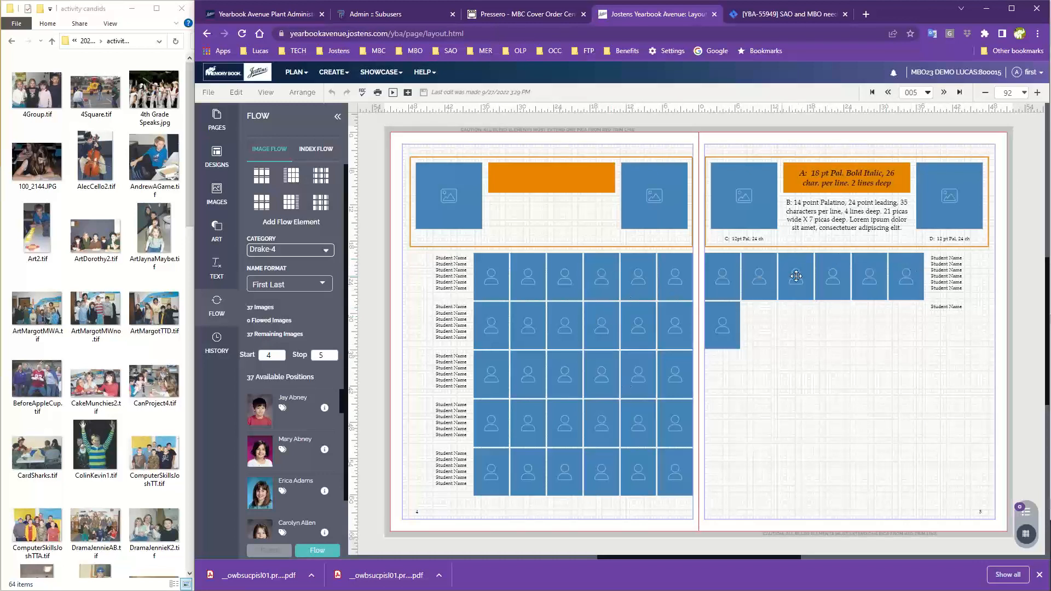
click(661, 280)
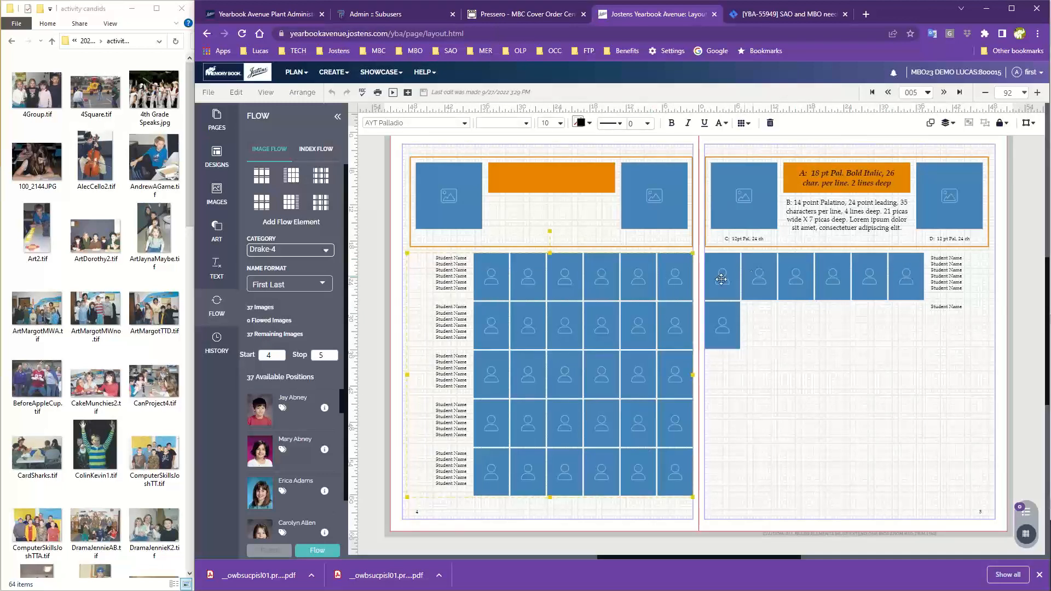
click(796, 273)
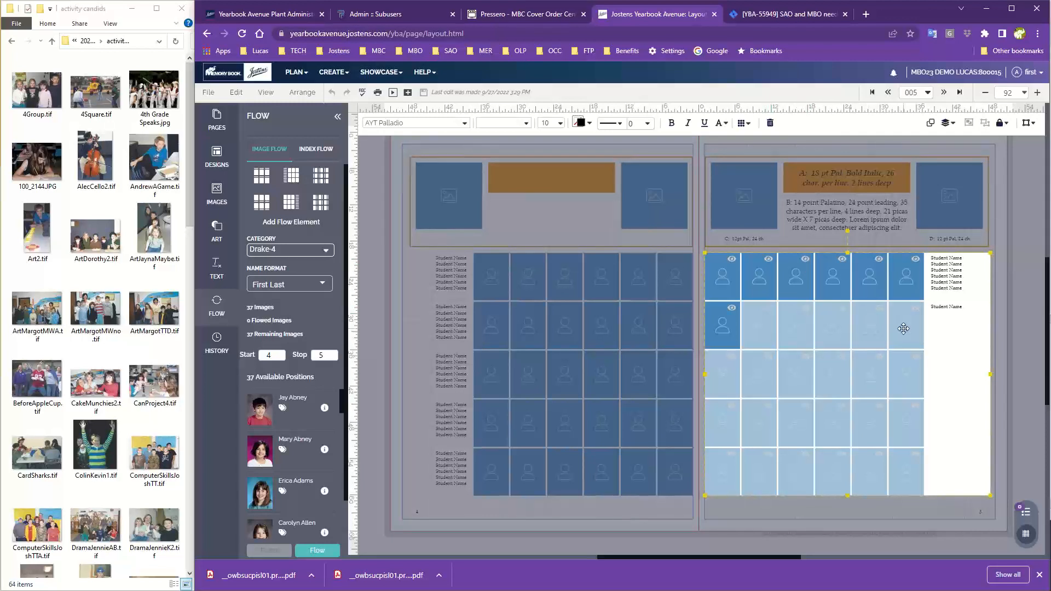
click(770, 310)
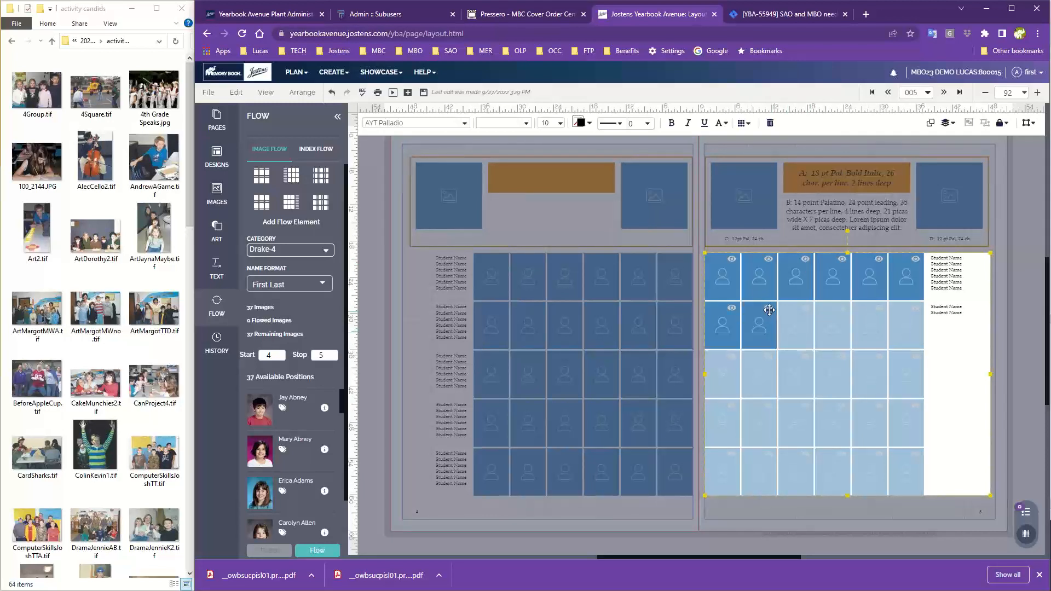
click(800, 313)
click(844, 314)
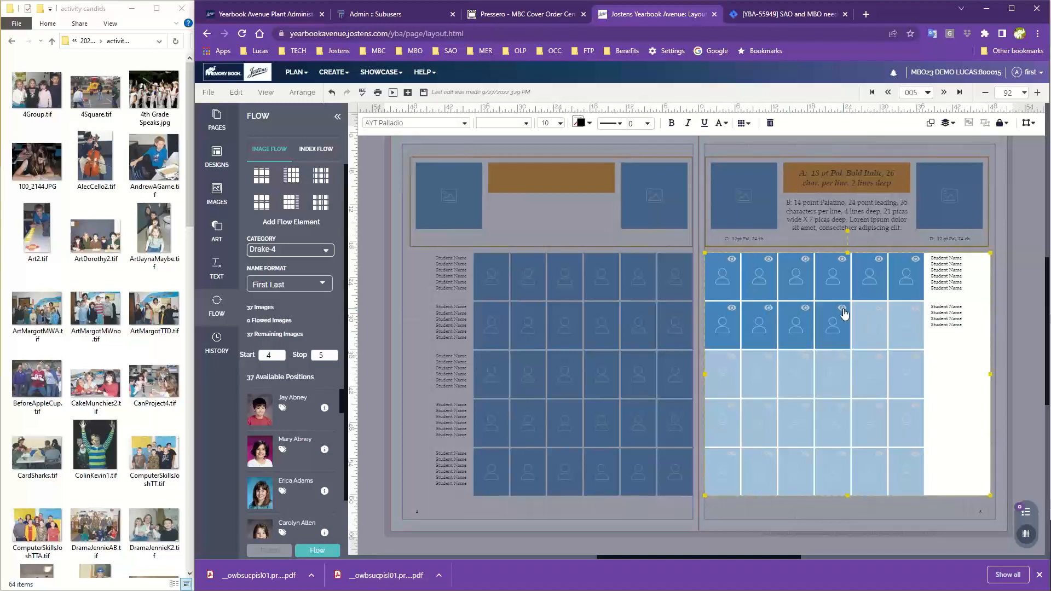
click(879, 317)
click(913, 313)
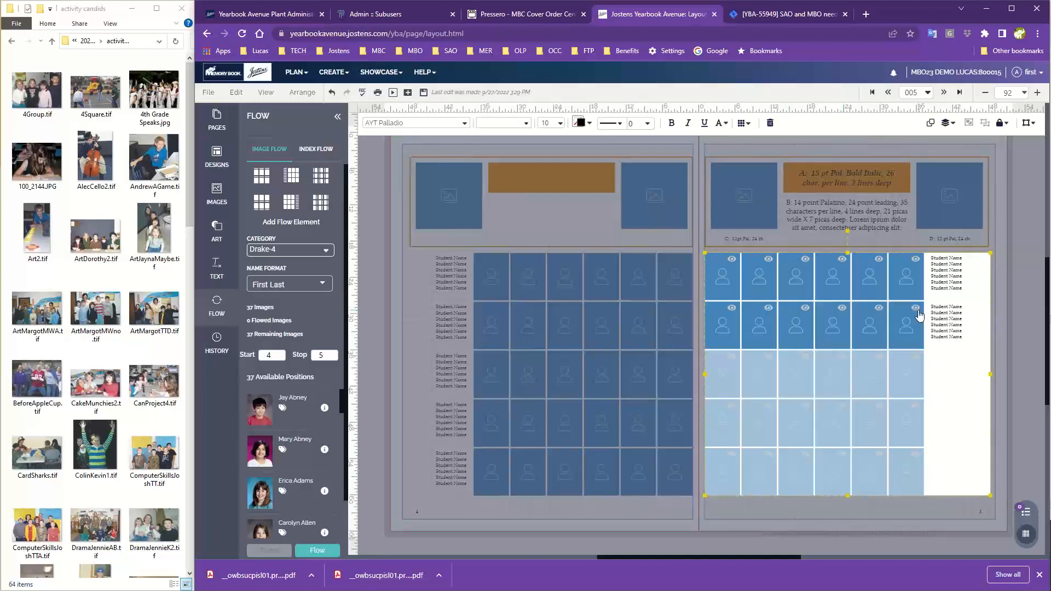
click(861, 154)
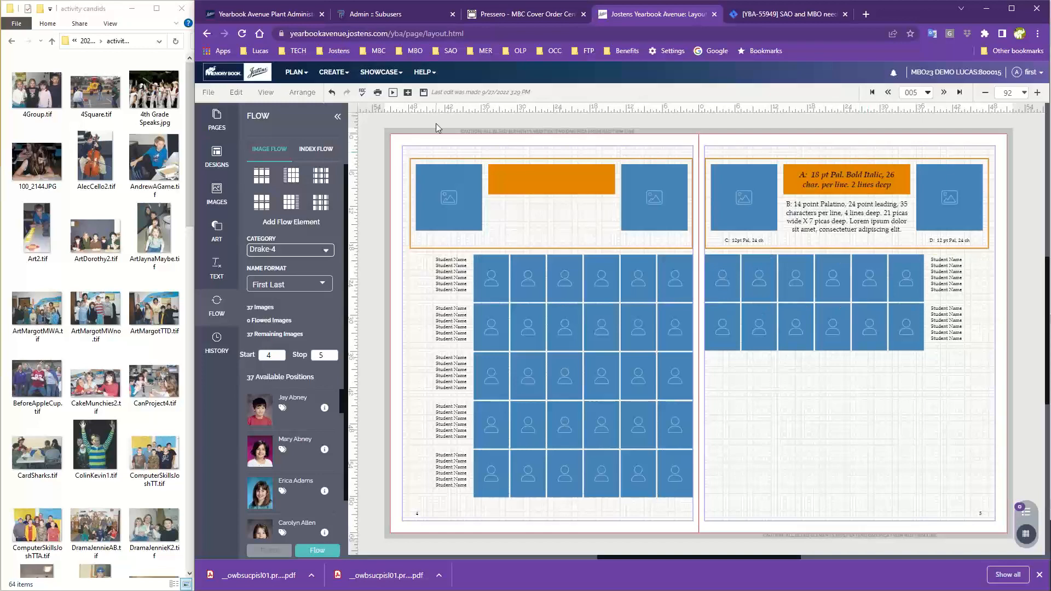
Save the layout and set the student names in page 4's flow element to AYT FoundationSans at size 12
click(424, 93)
click(497, 273)
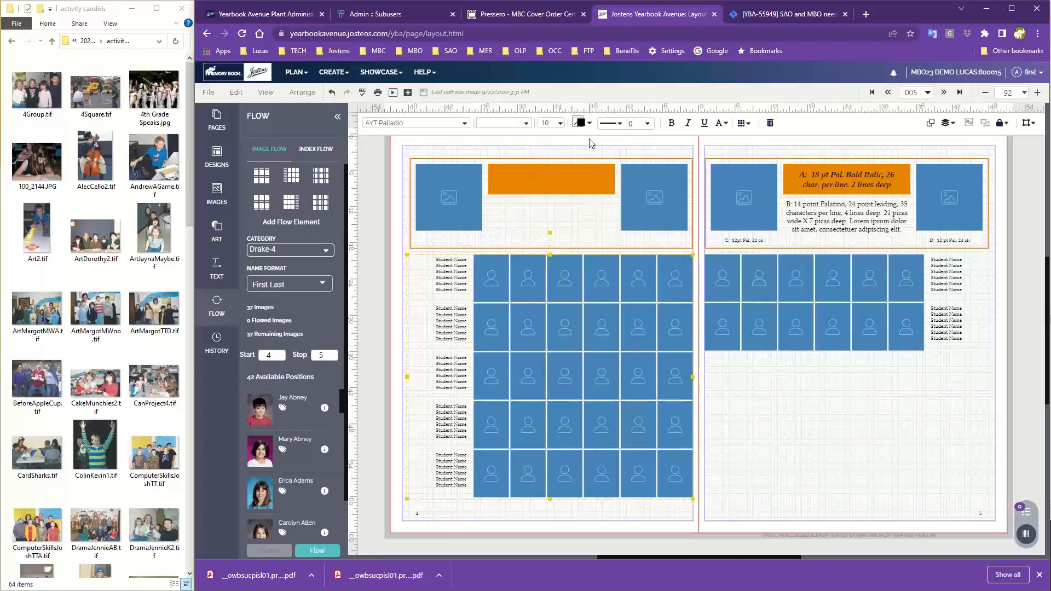
click(451, 129)
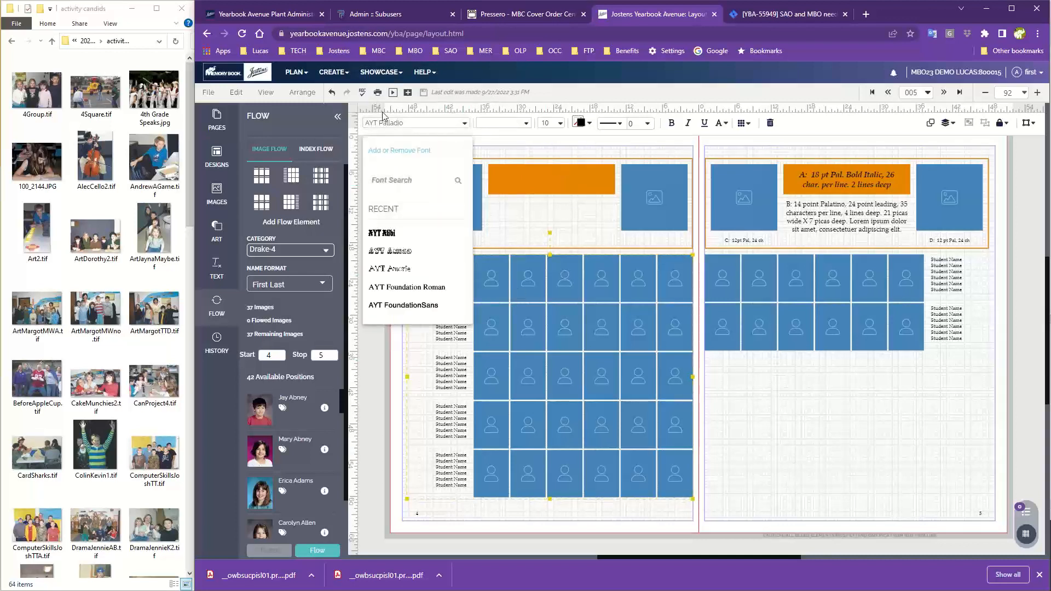
click(408, 304)
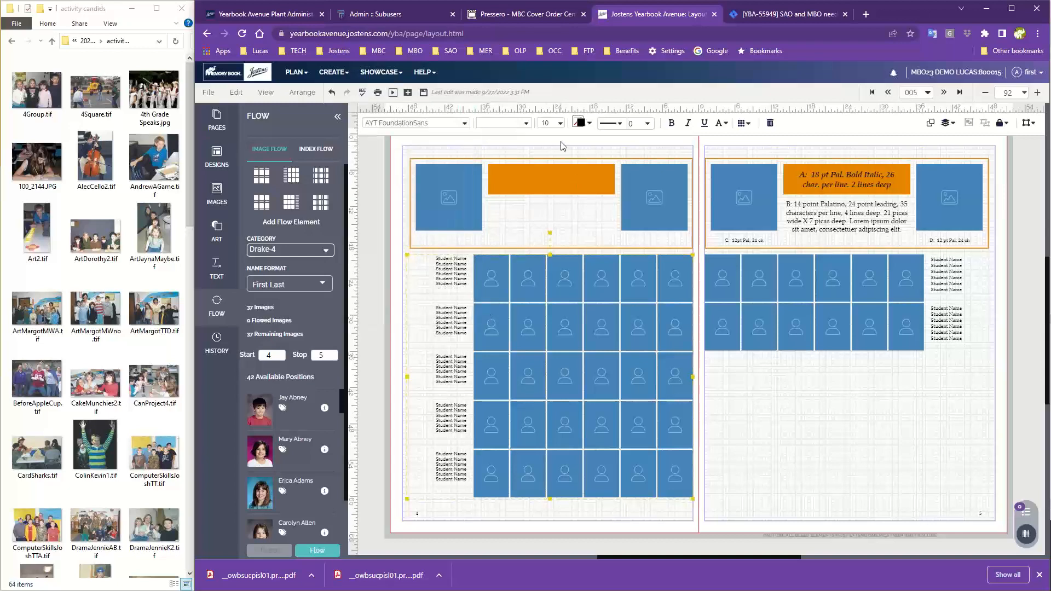
click(559, 123)
click(578, 207)
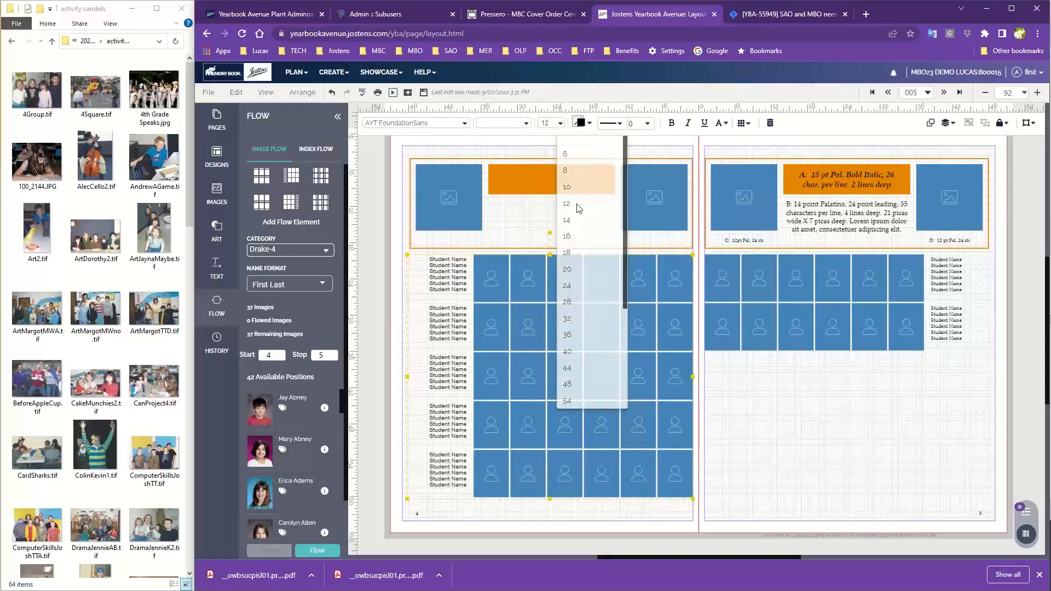
Browse the text fill colors for page 4's student names and save the layout with the font changes
click(582, 123)
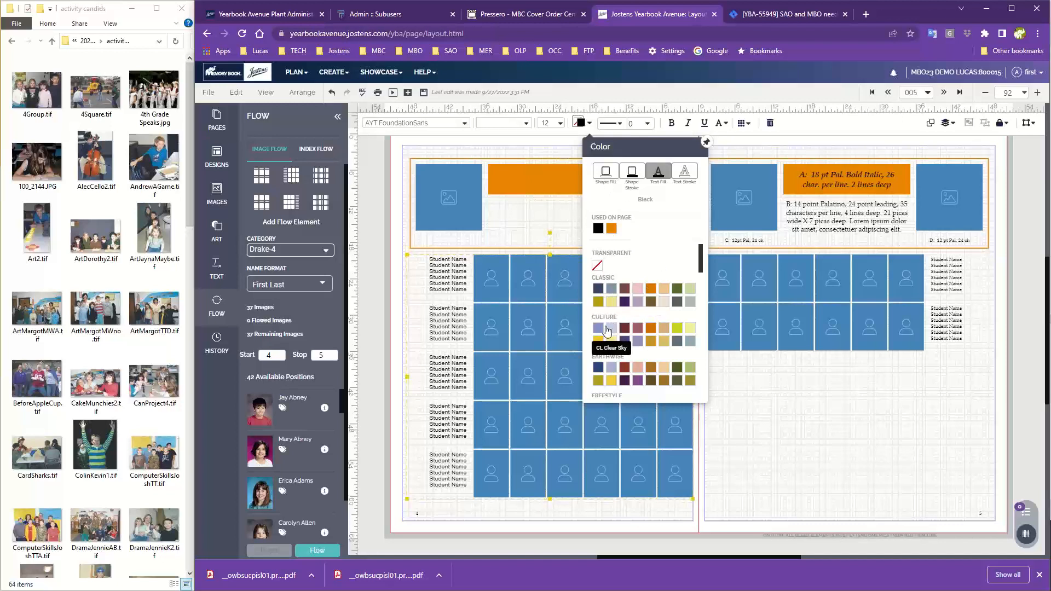
click(611, 302)
click(398, 210)
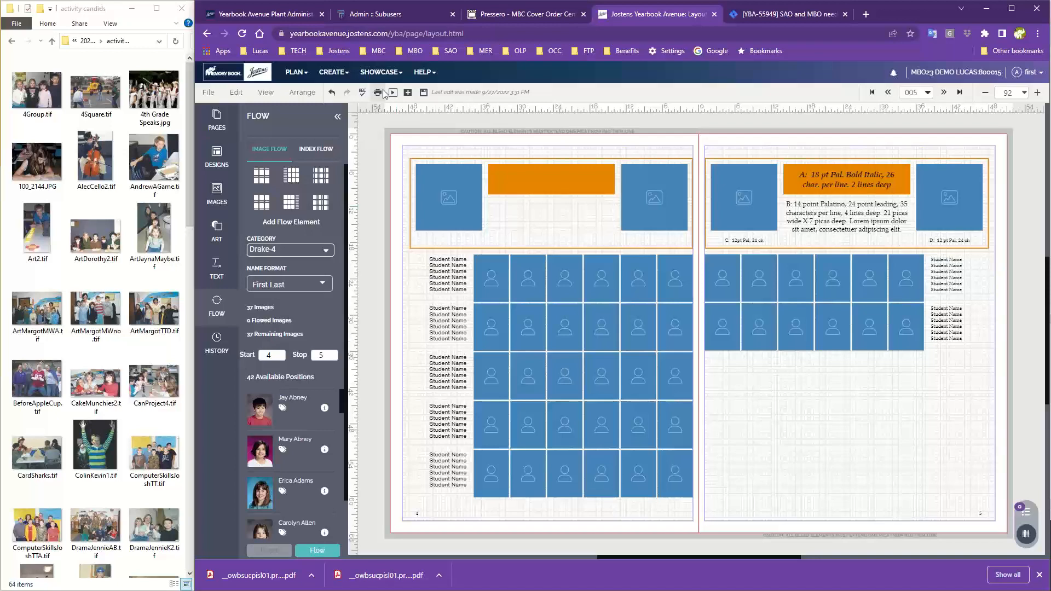
click(424, 93)
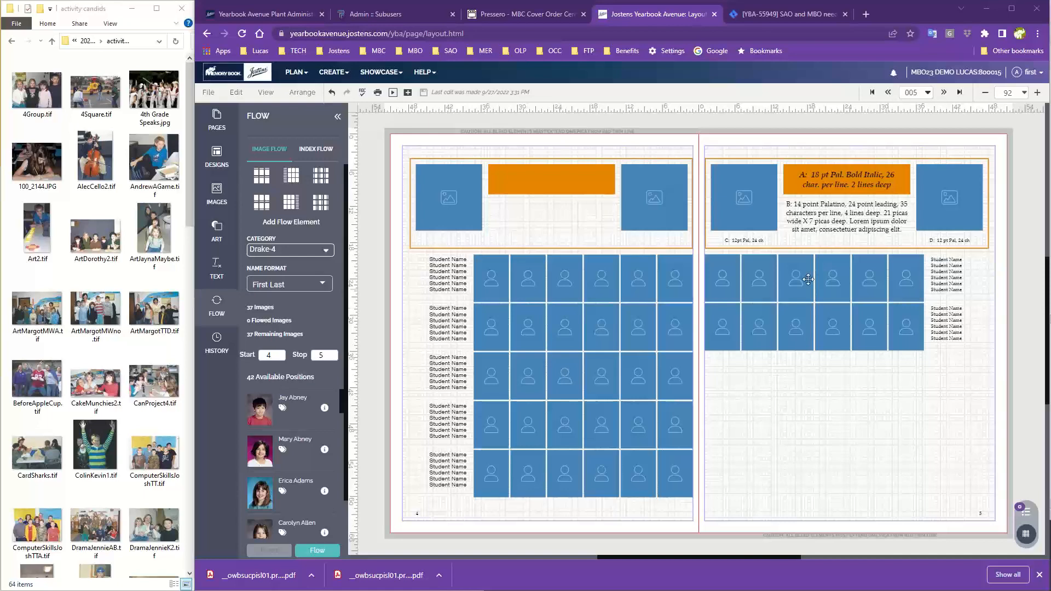
scroll(704, 275, down, 1)
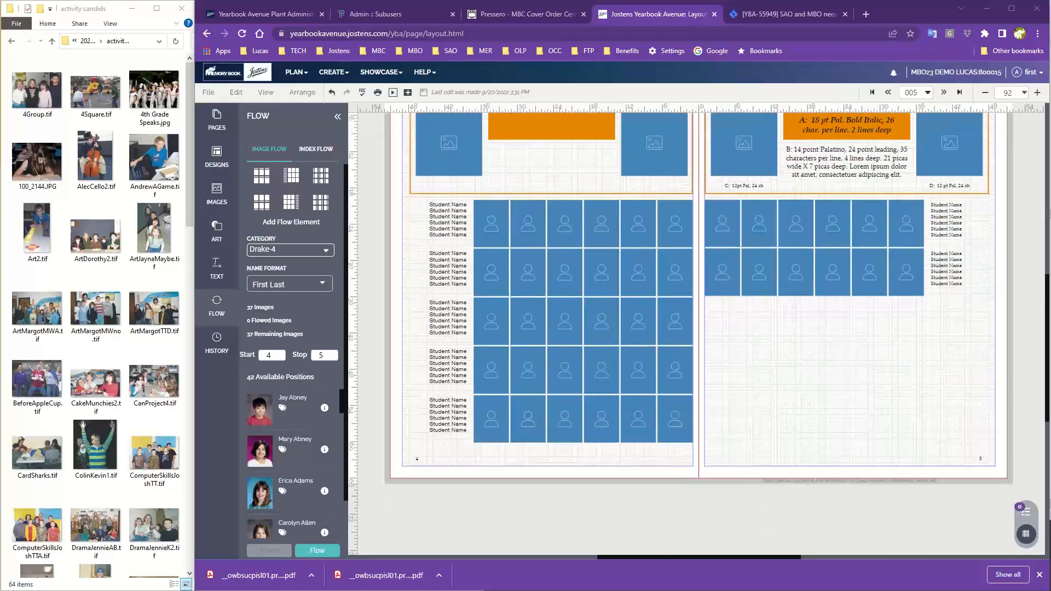